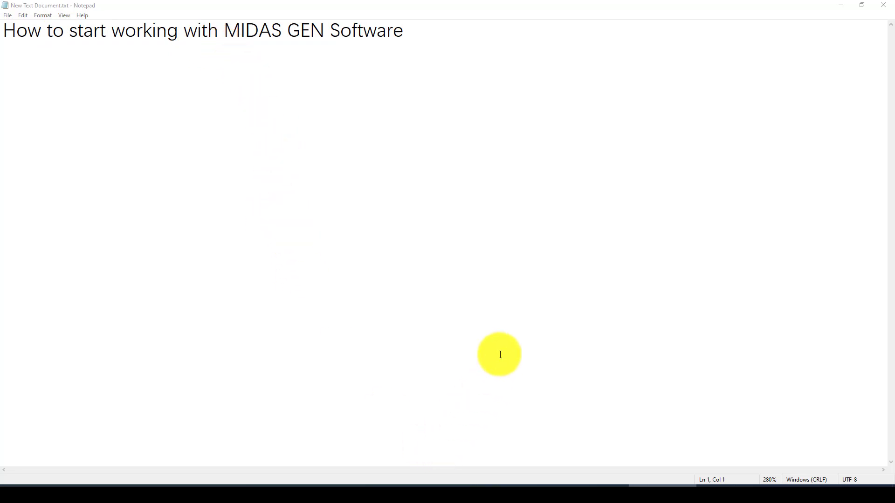
# Step: Switch to MIDAS Gen and show the empty model in top view
pyautogui.click(525, 480)
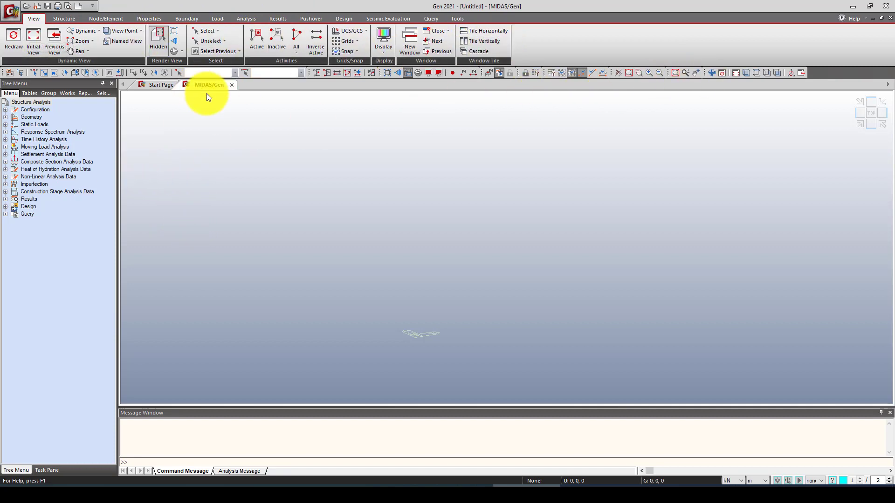
pyautogui.click(233, 85)
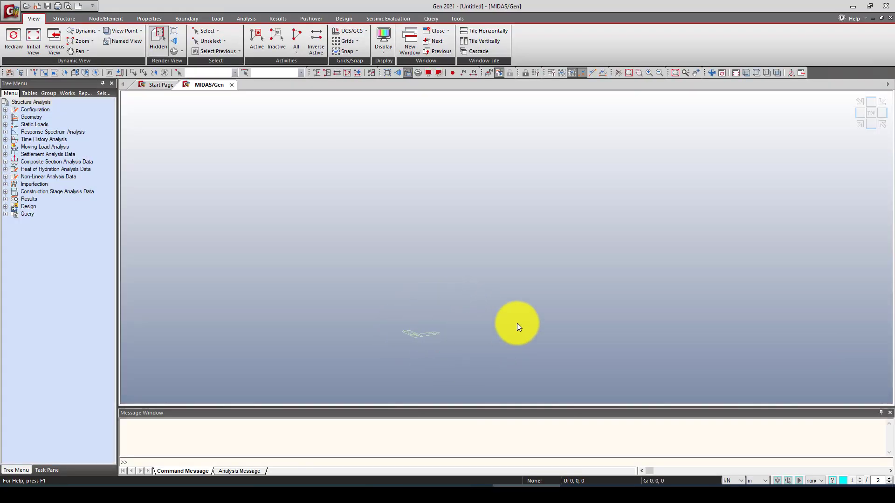
pyautogui.click(858, 113)
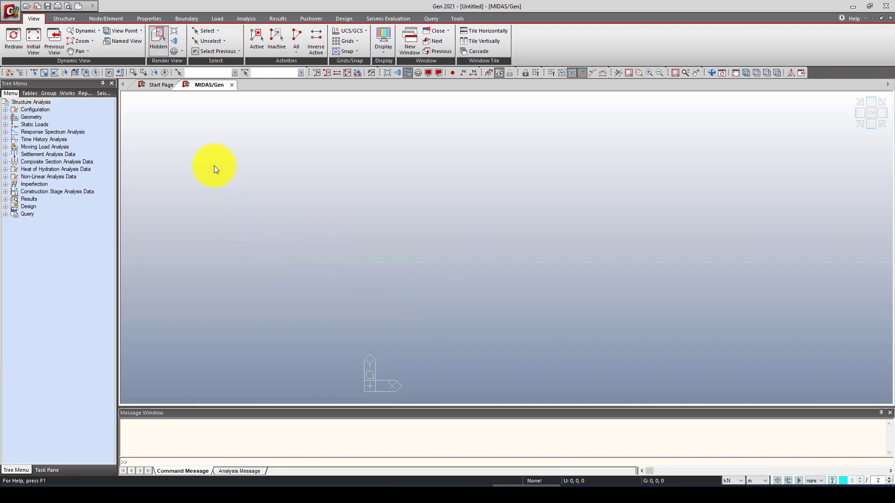
# Step: Set the structure type to X-Z Plane and recheck the structure type settings
pyautogui.click(62, 20)
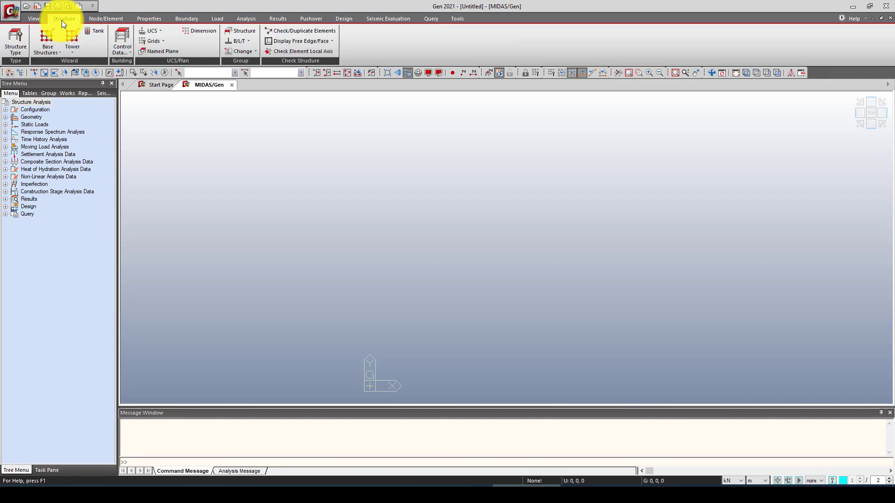
pyautogui.click(16, 41)
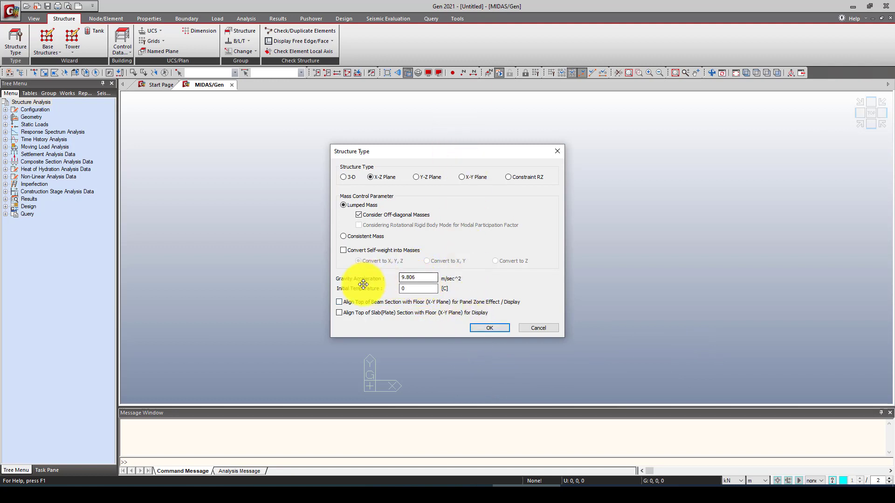
pyautogui.click(485, 326)
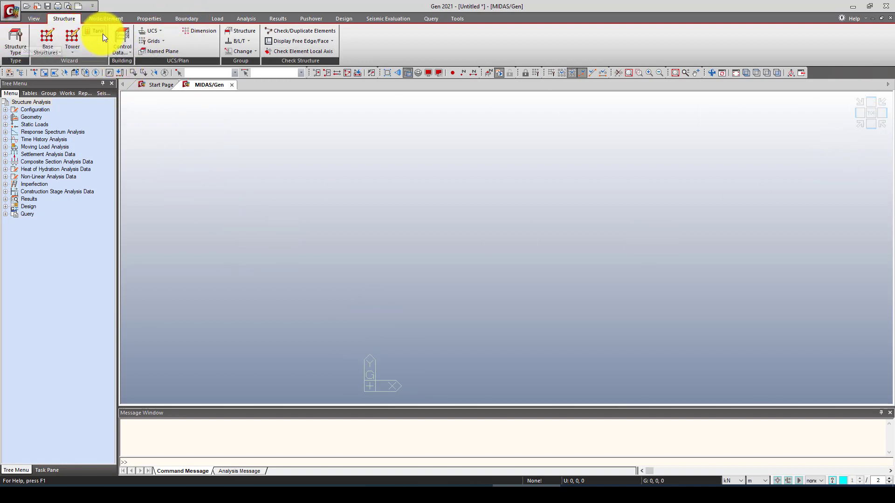
pyautogui.click(16, 35)
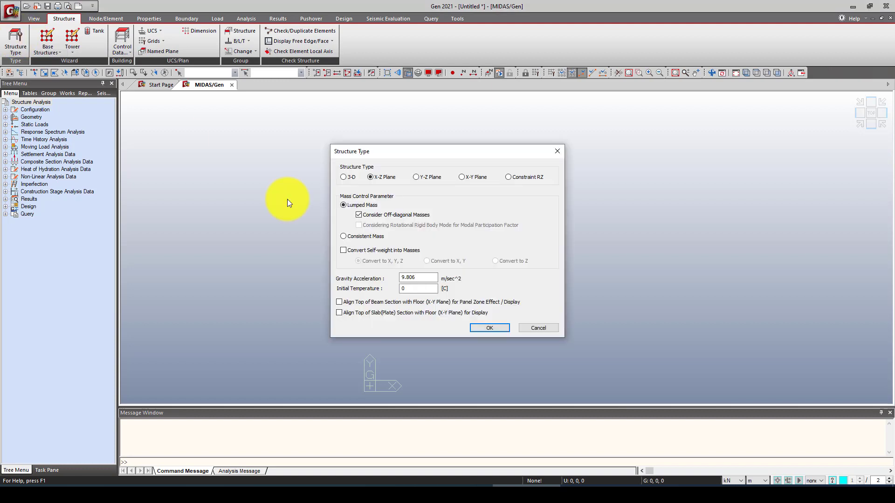
pyautogui.click(484, 328)
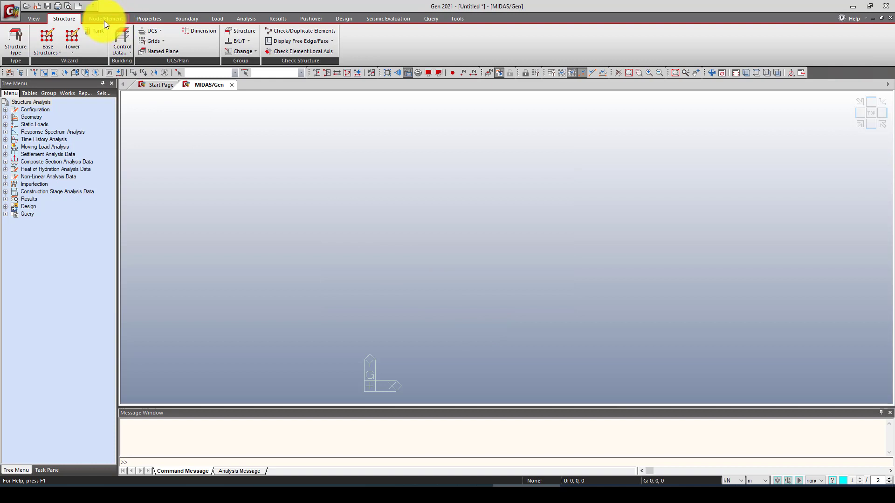
# Step: Add a steel material using the ASTM(S) standard and the A36 grade from its database
pyautogui.click(145, 21)
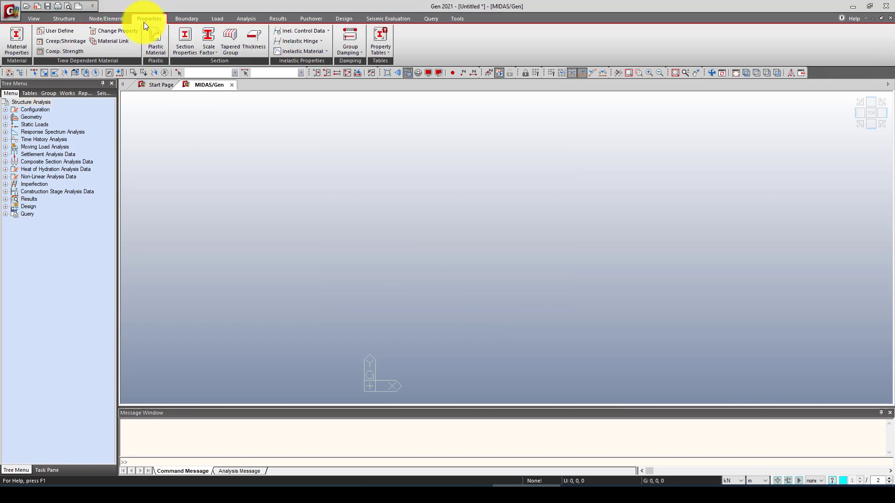
pyautogui.click(20, 40)
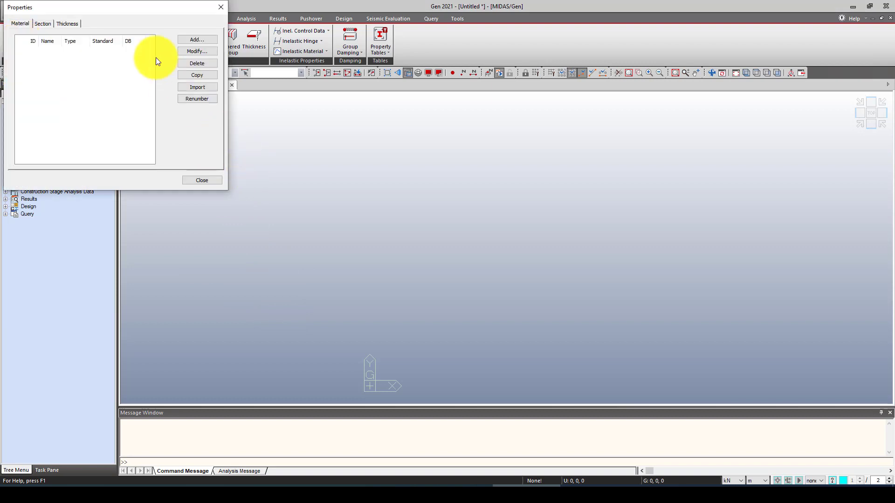
pyautogui.moveTo(130, 15); pyautogui.dragTo(239, 129)
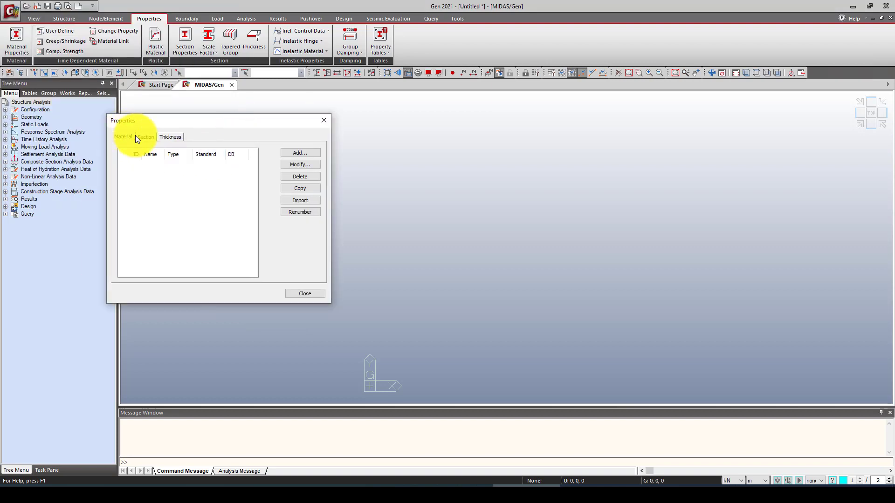
pyautogui.click(287, 153)
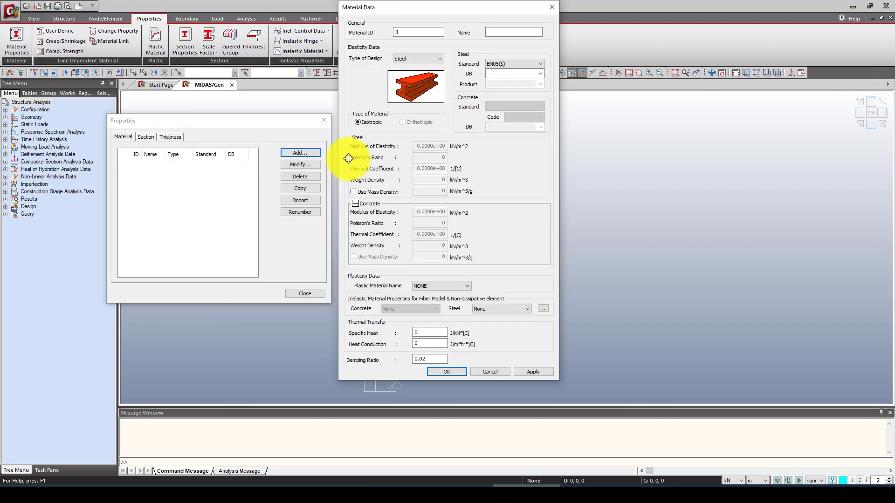
pyautogui.click(418, 59)
pyautogui.click(415, 92)
pyautogui.click(496, 73)
pyautogui.click(494, 65)
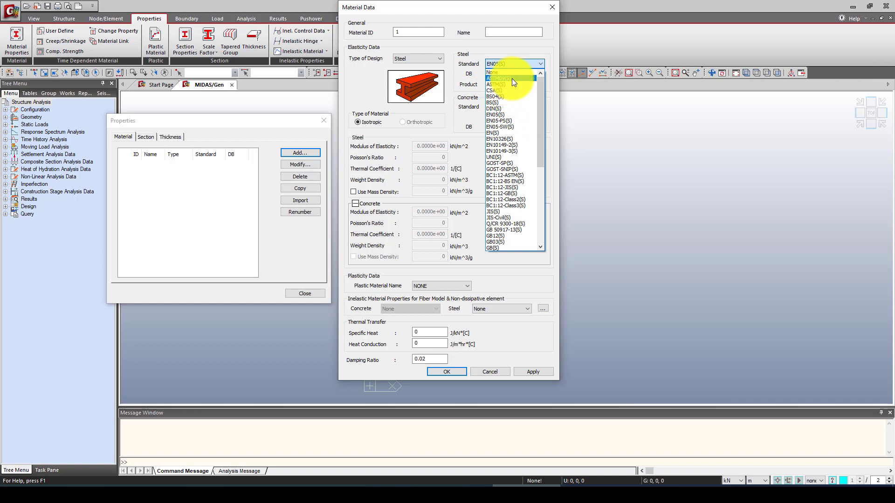
pyautogui.click(511, 85)
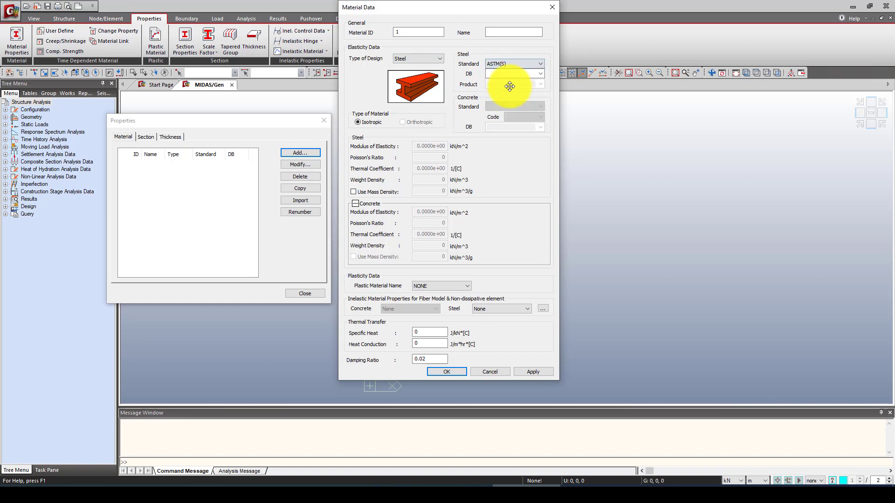
pyautogui.click(539, 76)
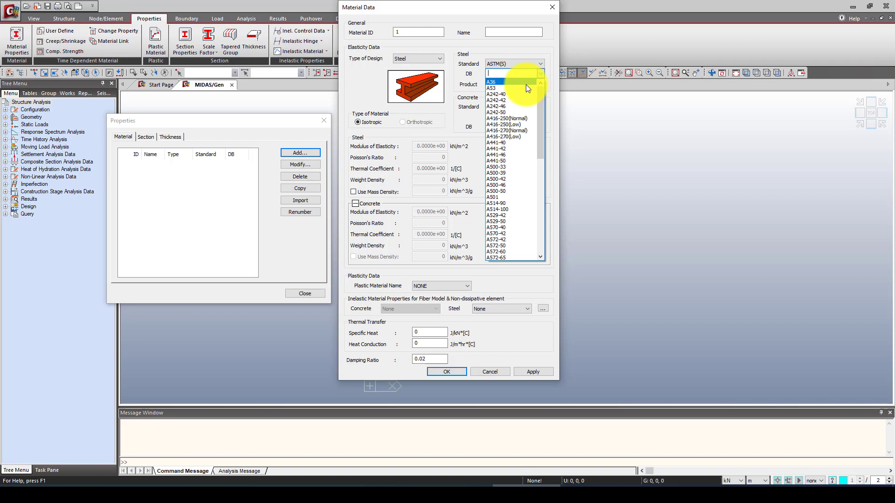
pyautogui.click(525, 83)
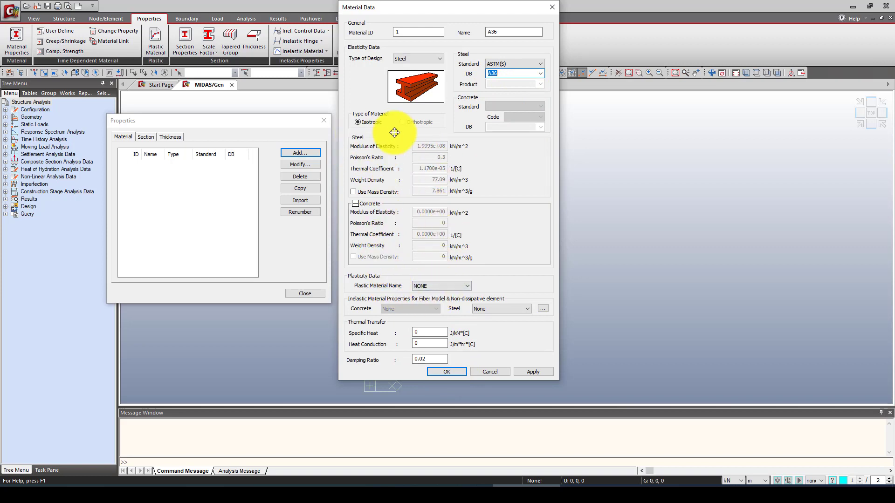
pyautogui.click(446, 371)
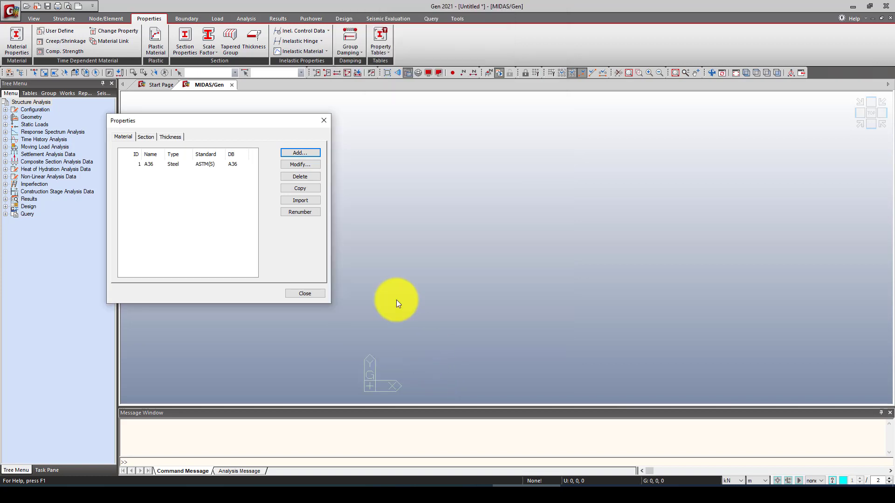
# Step: Review the data of the A36 material without changing it
pyautogui.click(200, 164)
pyautogui.click(301, 165)
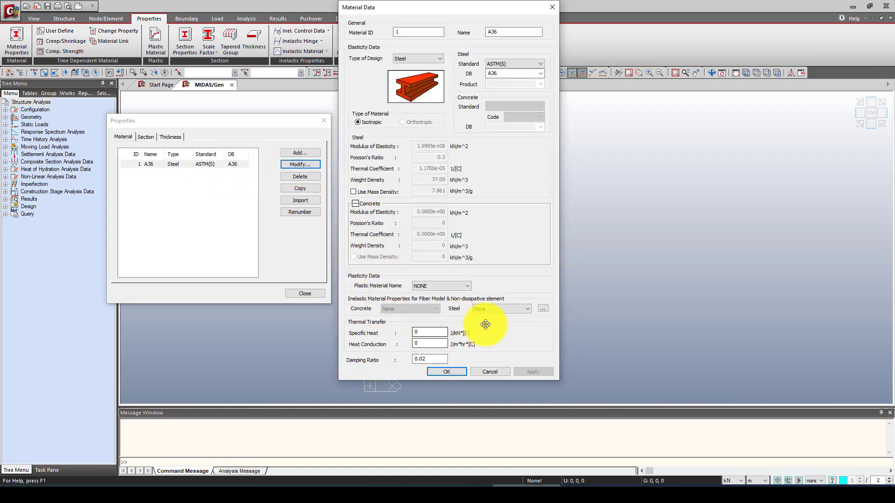
pyautogui.click(486, 371)
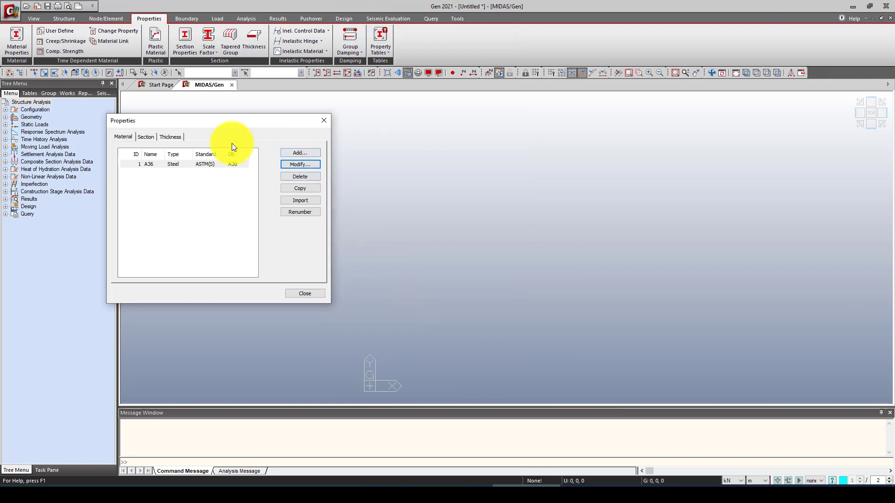
# Step: Add an IPE300 I-section from the UNI database to the section properties
pyautogui.click(147, 137)
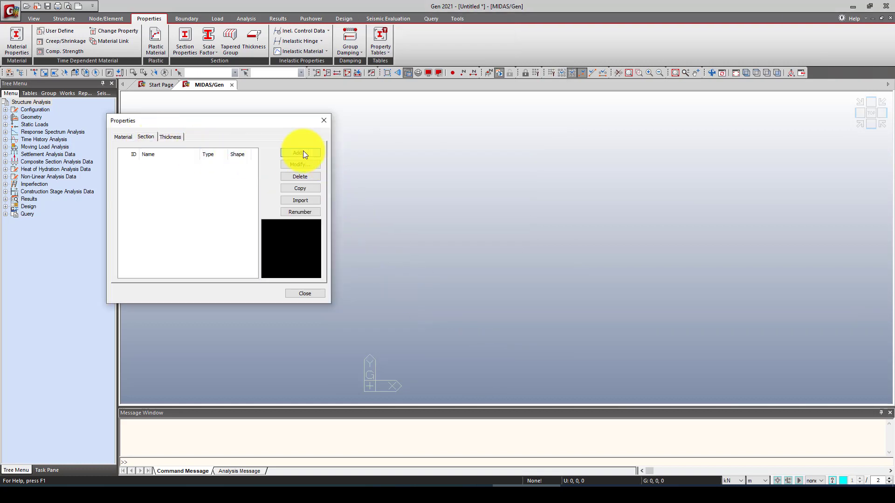
pyautogui.click(300, 153)
pyautogui.moveTo(429, 122); pyautogui.dragTo(414, 90)
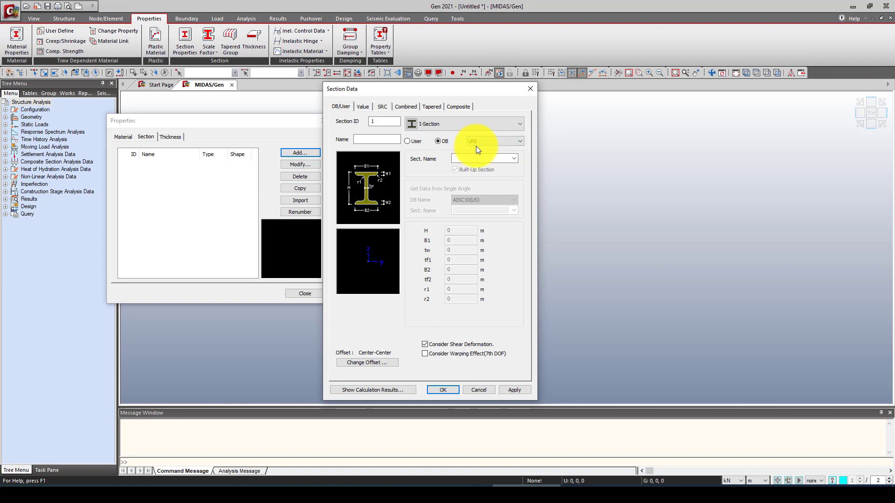
pyautogui.click(467, 124)
pyautogui.click(467, 123)
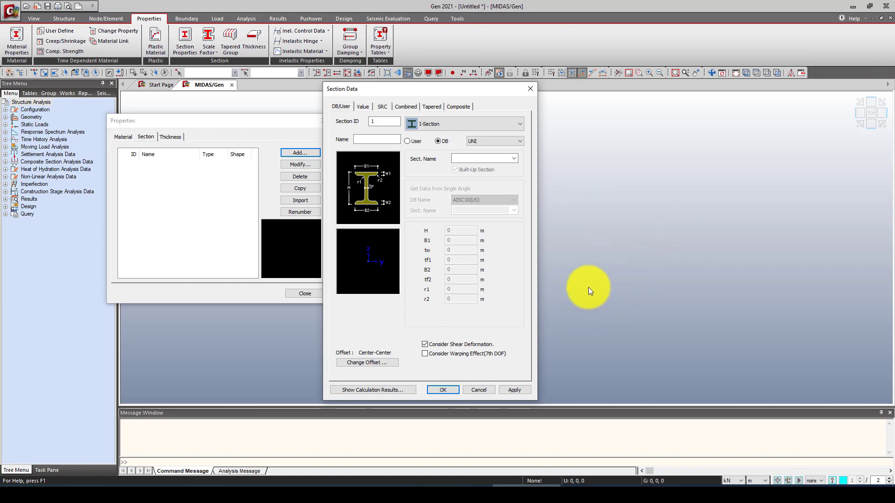
pyautogui.click(477, 140)
pyautogui.click(477, 141)
pyautogui.click(513, 158)
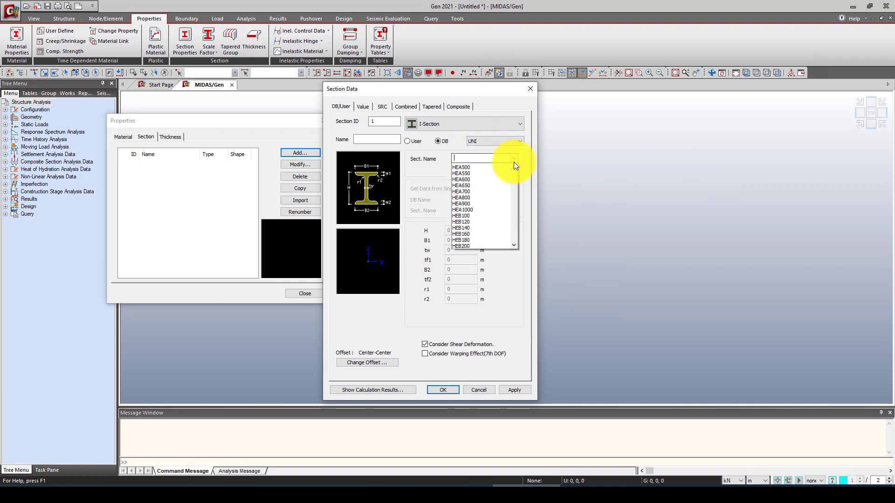
pyautogui.moveTo(513, 197); pyautogui.dragTo(514, 296)
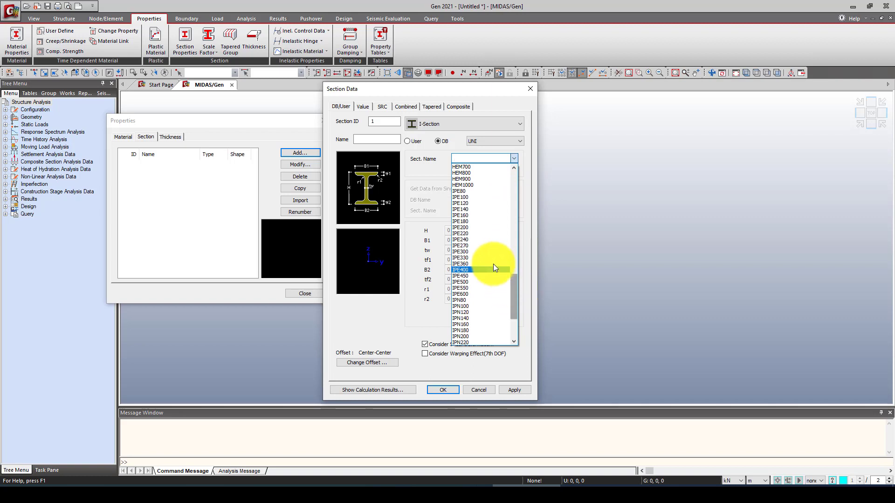
pyautogui.click(474, 250)
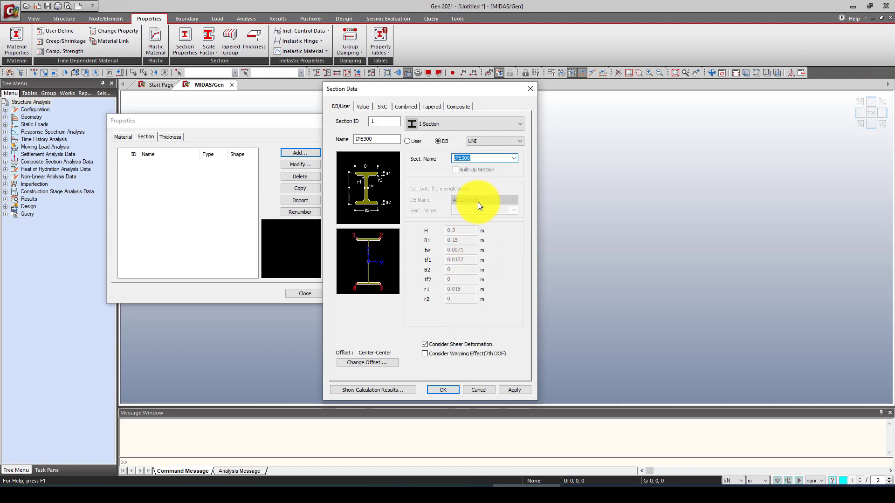
pyautogui.click(504, 389)
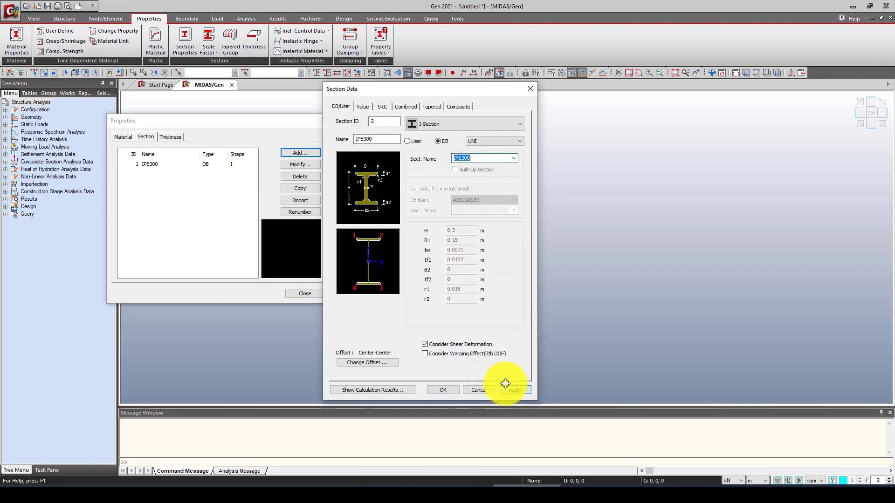
# Step: Add an IPE330 I-section from the UNI database as a second section and finish adding sections
pyautogui.click(513, 158)
pyautogui.scroll(1, 475, 187)
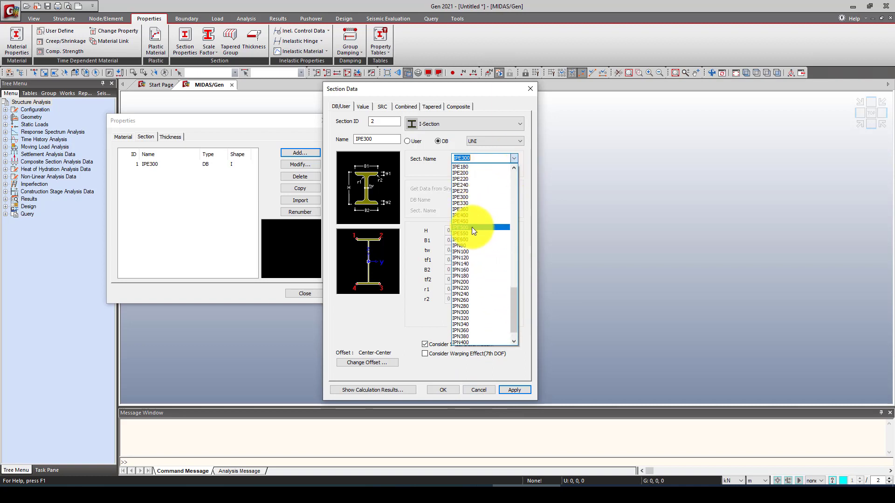
pyautogui.click(472, 203)
pyautogui.click(515, 390)
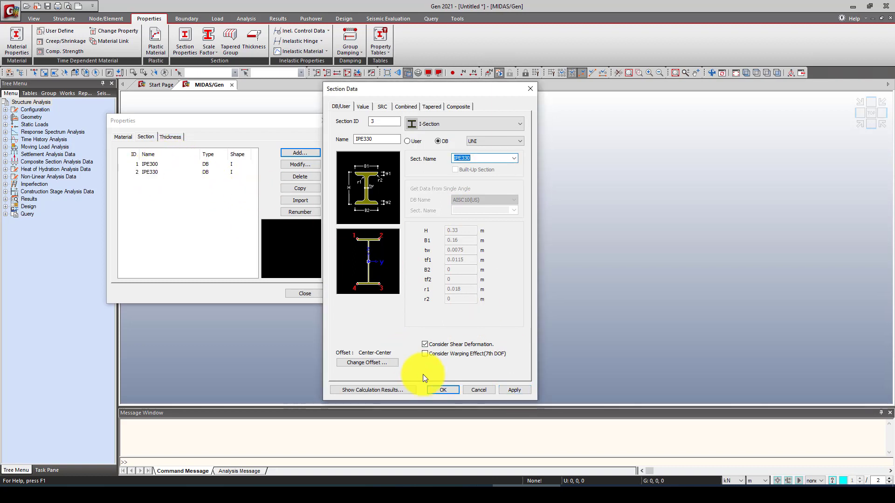
pyautogui.click(479, 390)
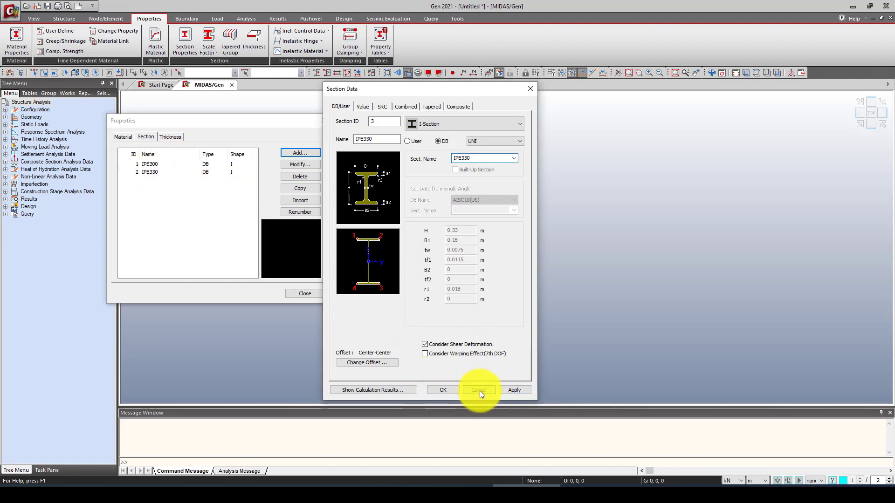
# Step: Review the IPE330 section and the thickness list, and close the properties
pyautogui.click(152, 170)
pyautogui.click(169, 138)
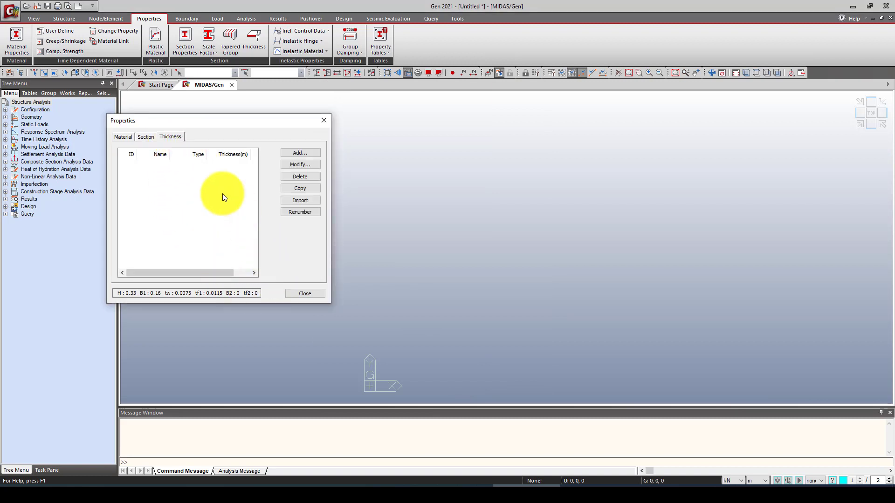
pyautogui.click(154, 138)
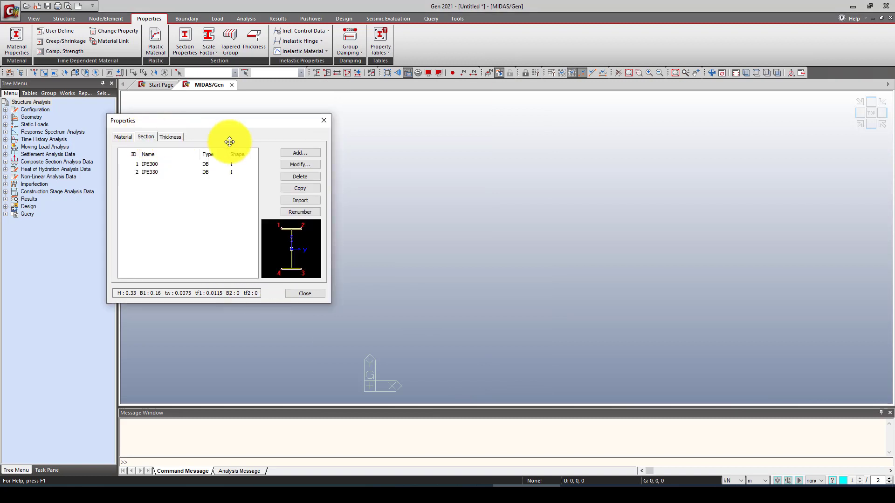
pyautogui.click(303, 294)
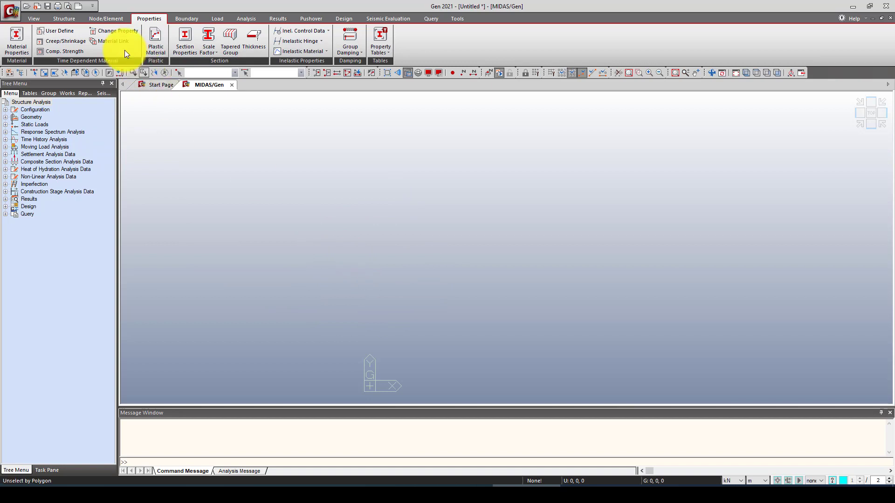
# Step: Define a line grid named G and add relative X-grid lines of 2@5
pyautogui.click(69, 17)
pyautogui.click(157, 41)
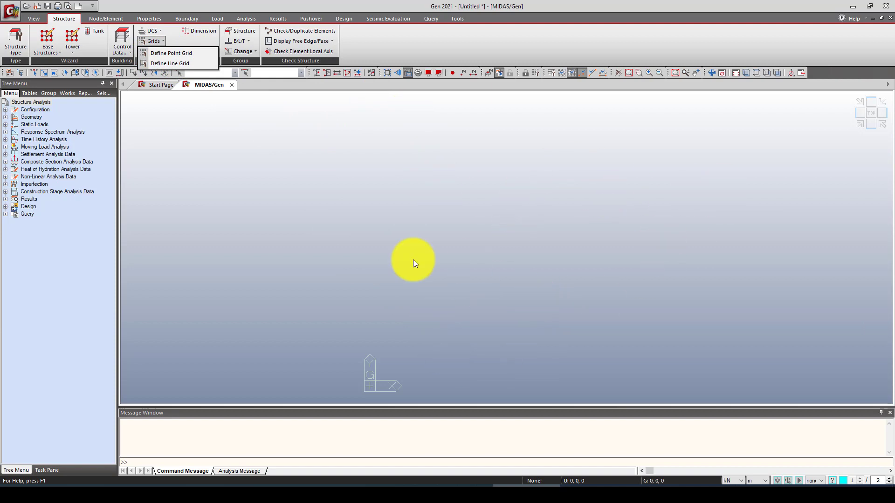
pyautogui.click(173, 64)
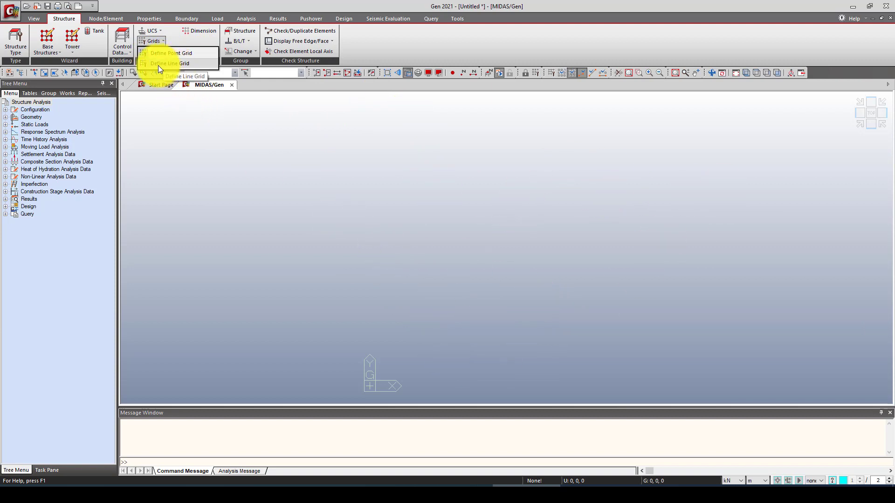
pyautogui.moveTo(232, 103); pyautogui.dragTo(259, 112)
pyautogui.click(272, 143)
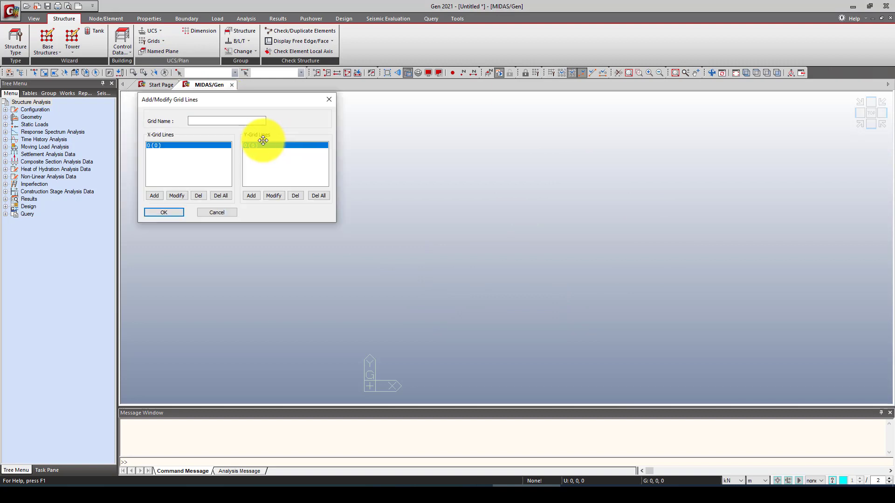
pyautogui.click(226, 122)
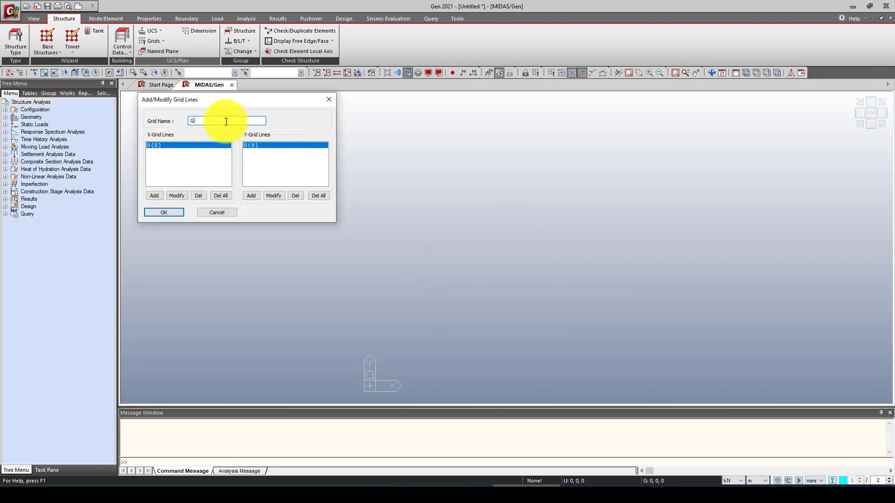
pyautogui.click(157, 195)
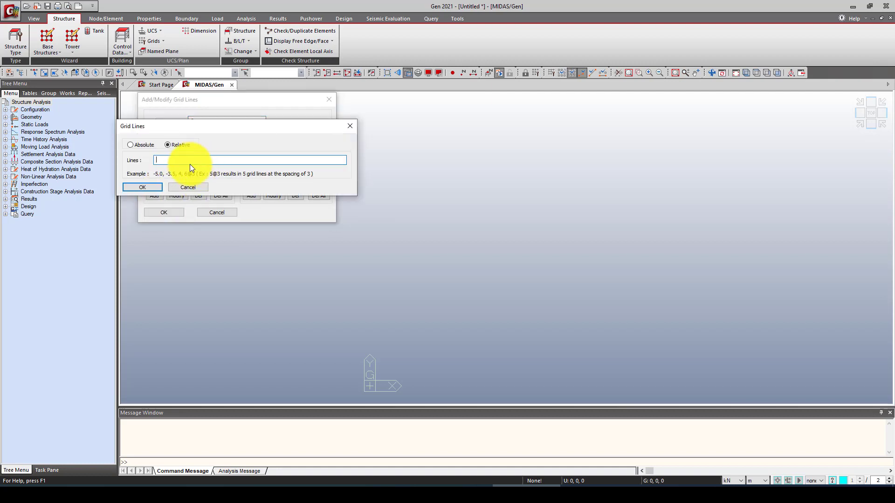
pyautogui.write('2')
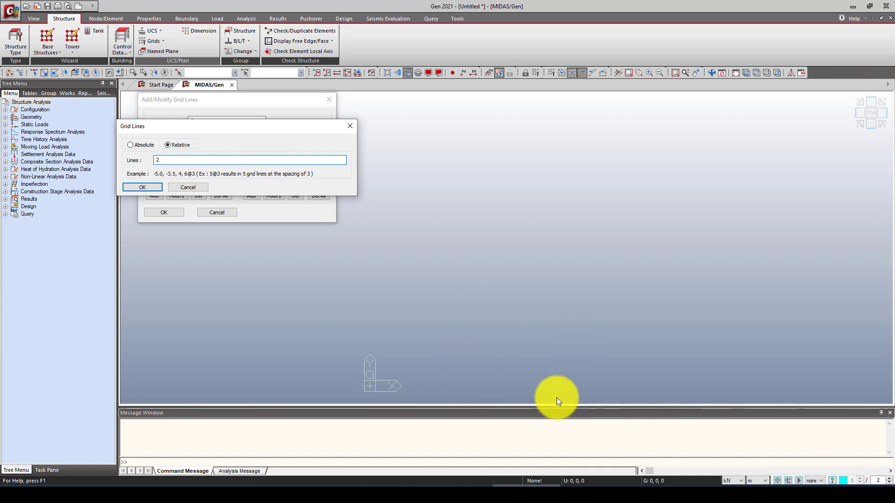
pyautogui.moveTo(279, 127); pyautogui.dragTo(286, 159)
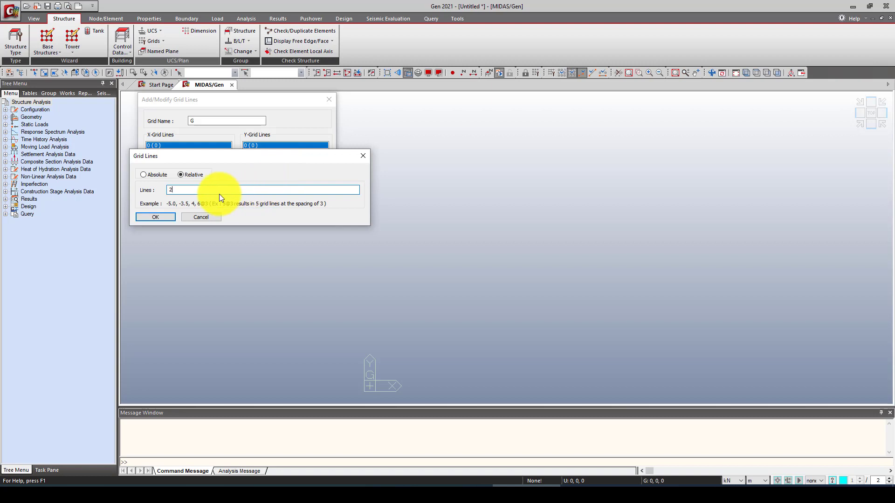
pyautogui.write('@5')
pyautogui.click(159, 217)
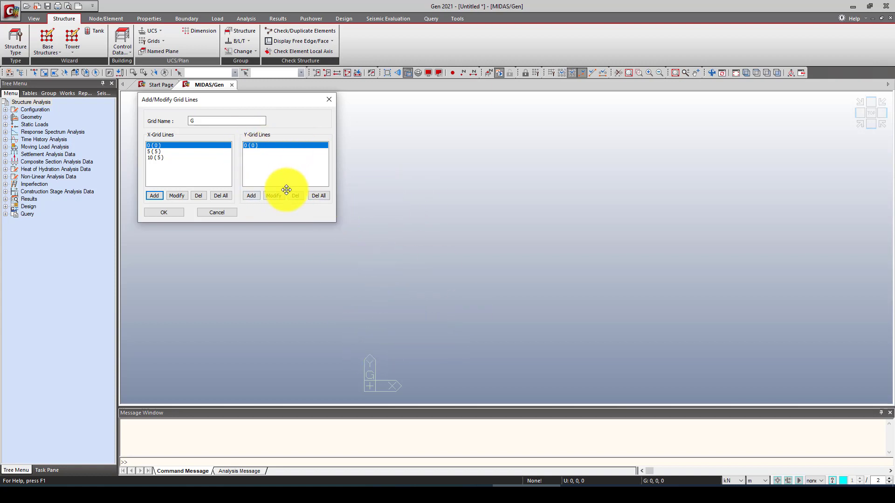
# Step: Add relative Y-grid lines of 2@5 to grid G and apply the grid definition to the model
pyautogui.click(252, 195)
pyautogui.click(259, 146)
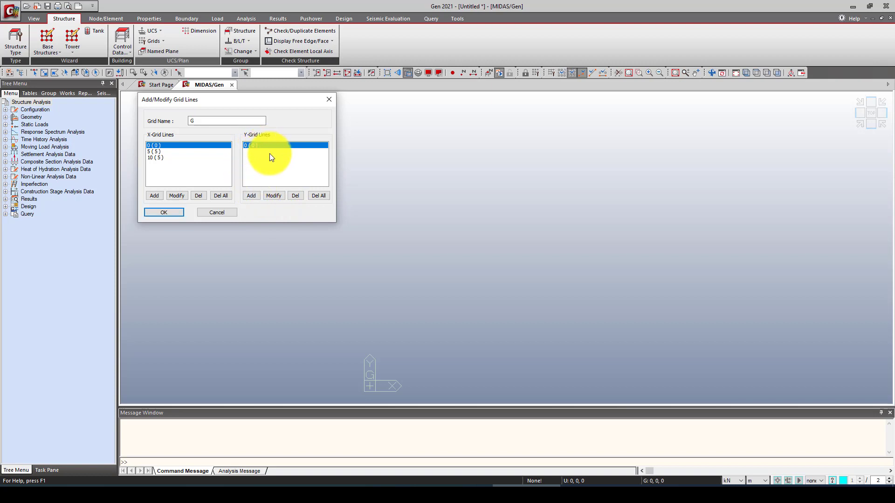
pyautogui.click(256, 197)
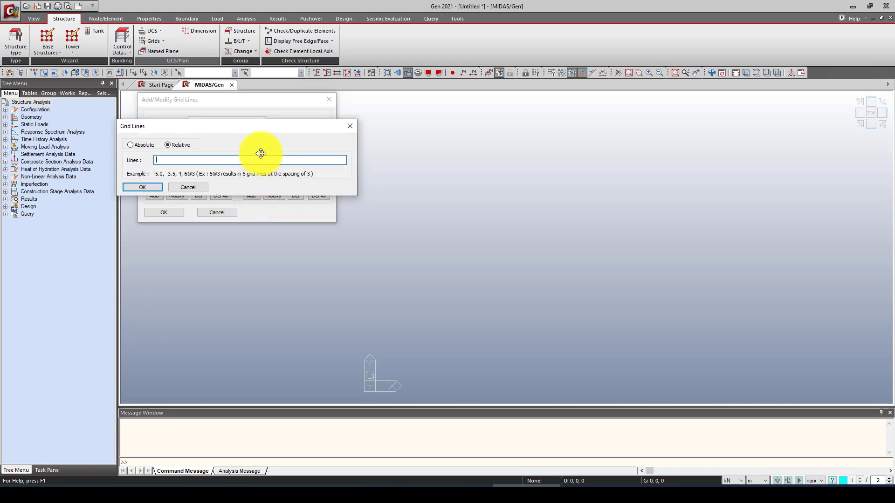
pyautogui.write('2@5')
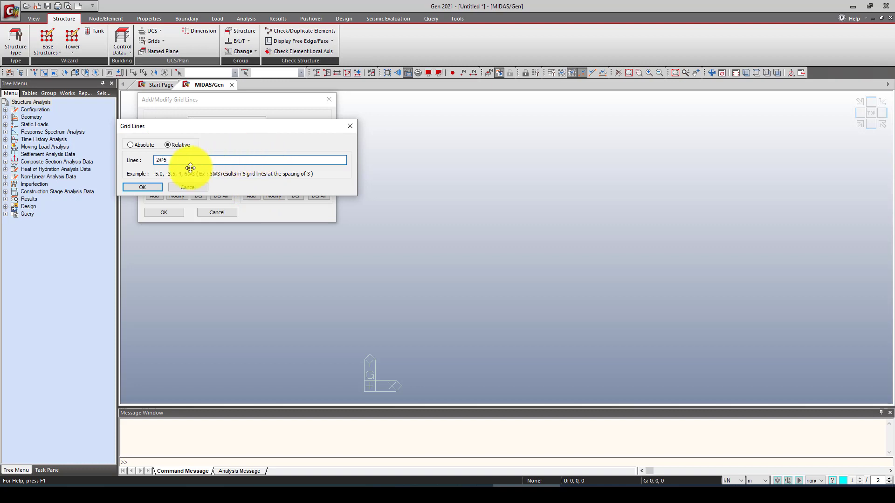
pyautogui.click(143, 186)
pyautogui.click(173, 213)
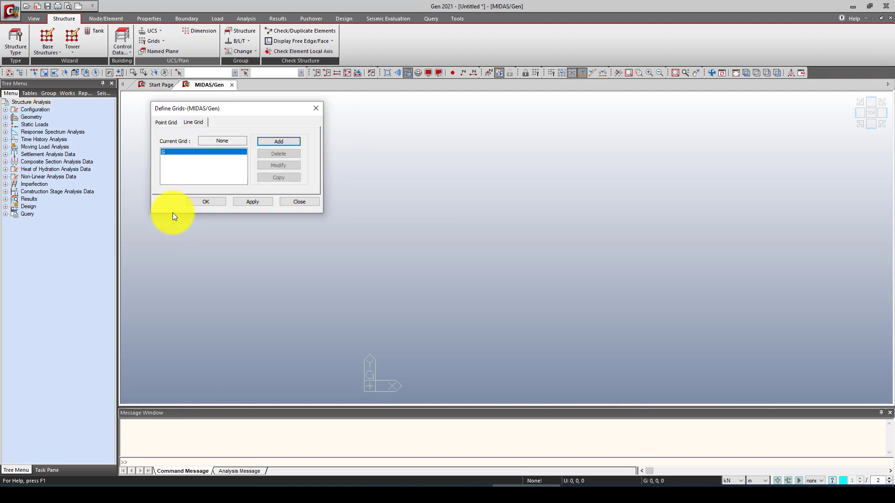
pyautogui.click(201, 204)
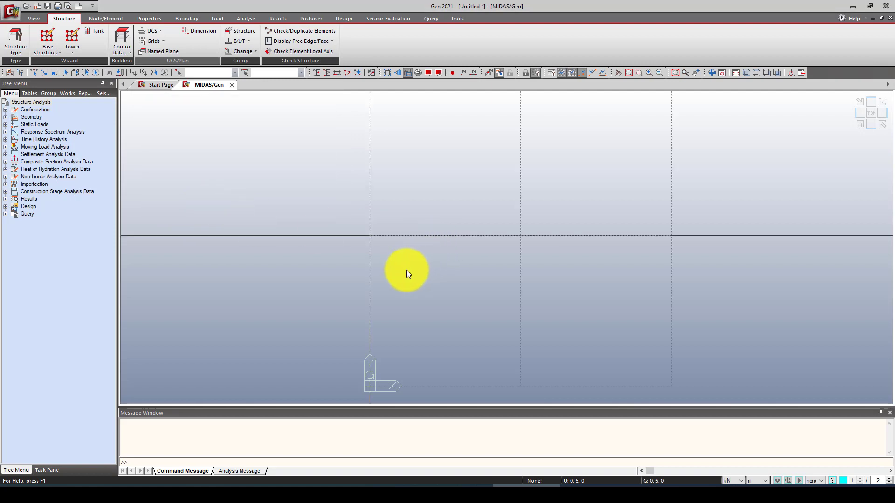
# Step: In isometric view, create two consecutive A36 general beams with section IPE330 along the X-axis grid line, starting at the origin
pyautogui.click(859, 126)
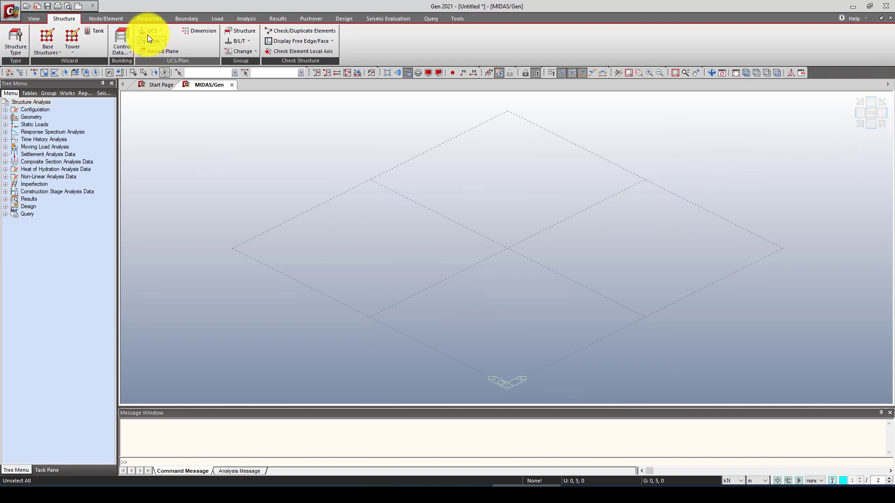
pyautogui.click(111, 17)
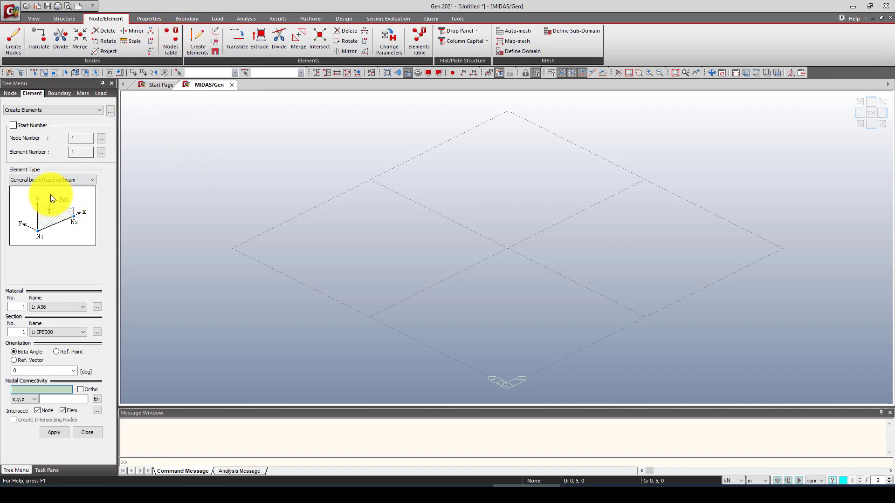
pyautogui.click(60, 331)
pyautogui.click(55, 343)
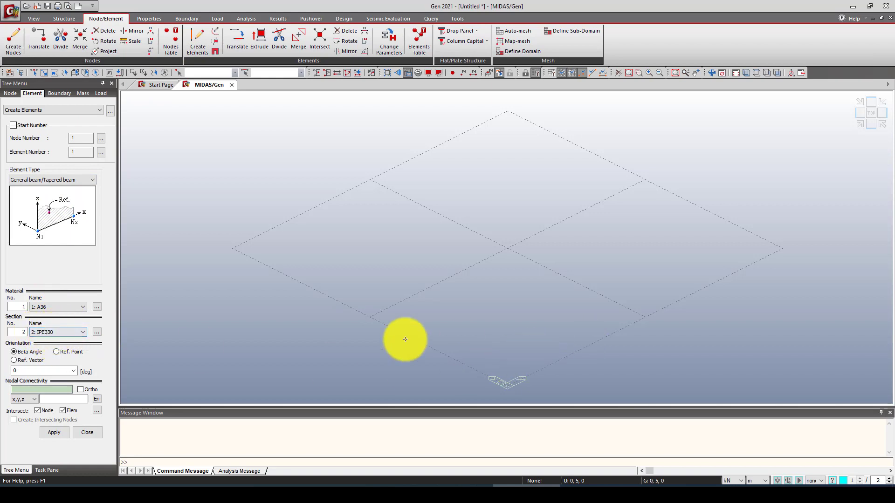
pyautogui.click(49, 332)
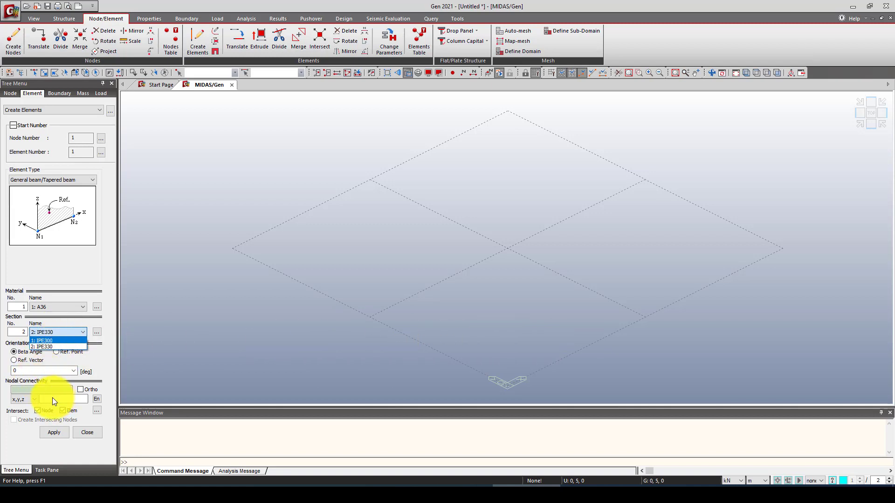
pyautogui.click(27, 391)
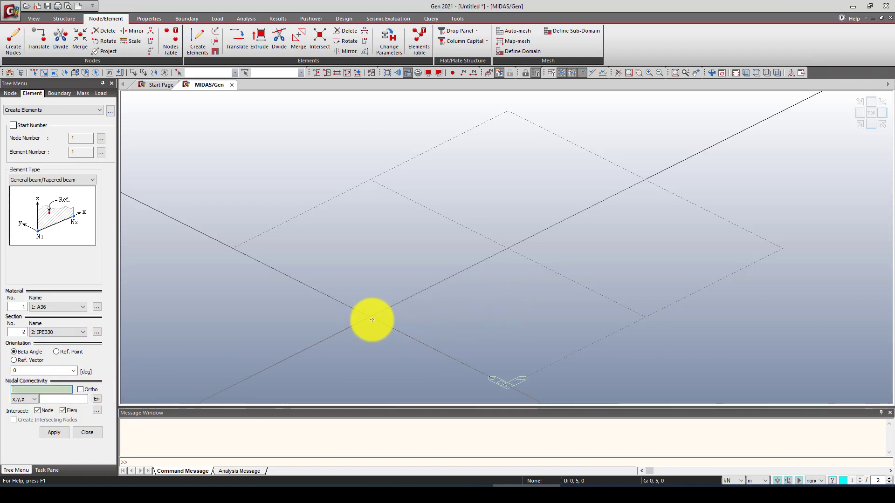
pyautogui.click(505, 387)
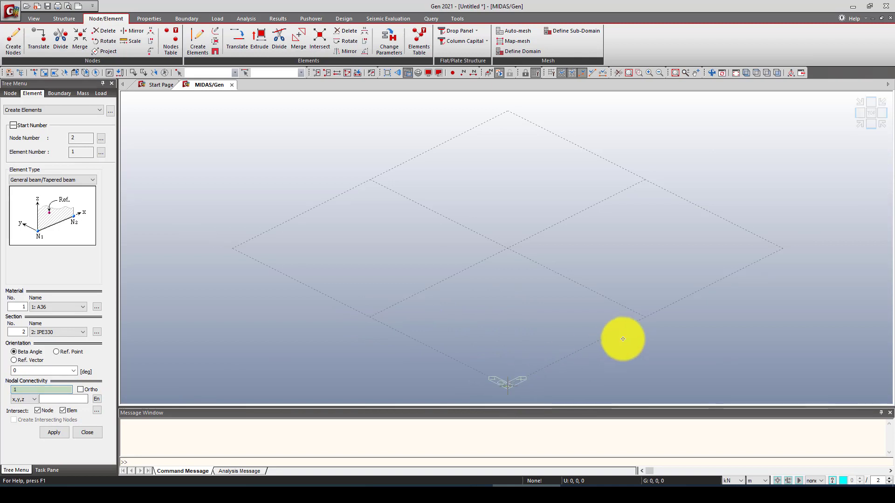
pyautogui.click(643, 315)
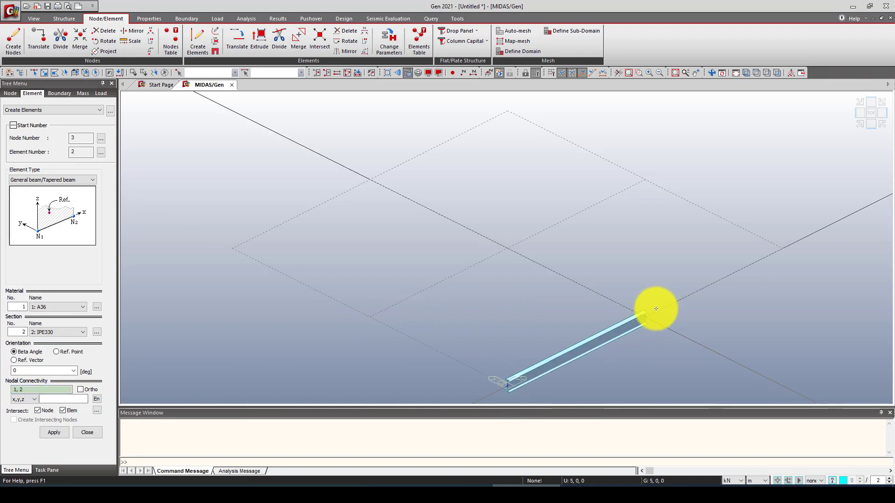
pyautogui.click(782, 248)
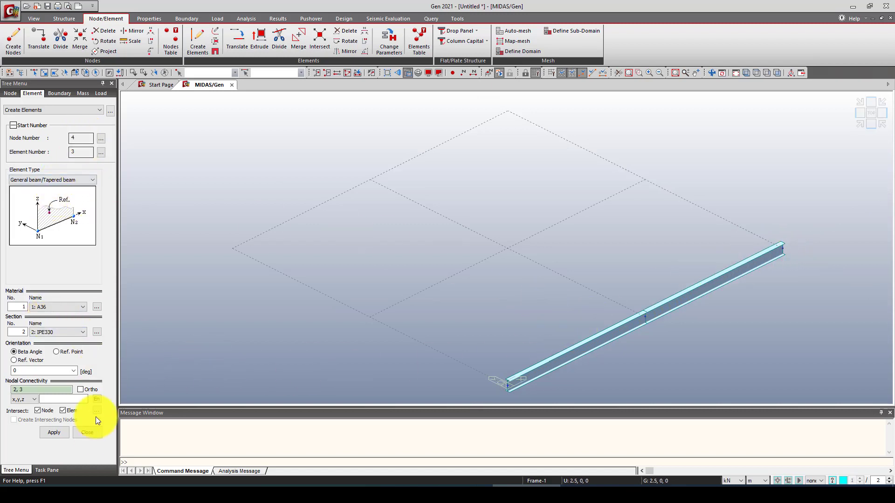
pyautogui.click(87, 433)
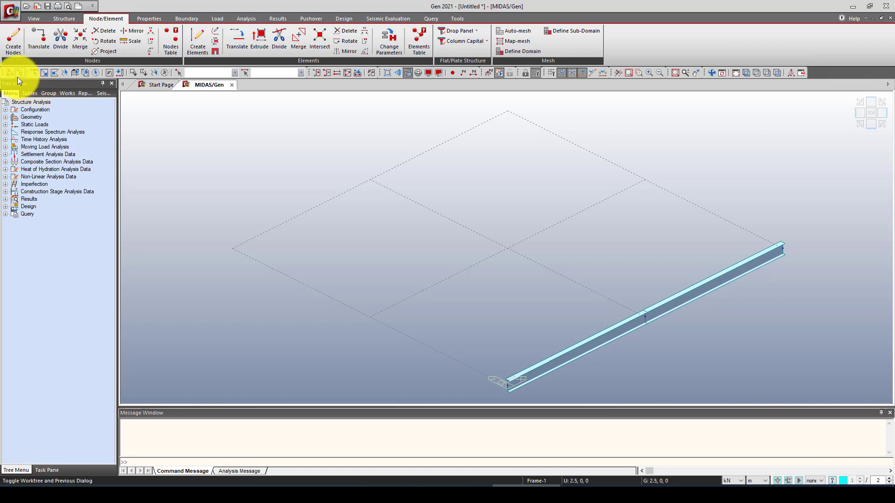
# Step: Select the three beam nodes and extrude them into A36 IPE330 column elements with a translation of 0, 0, -3.4 m
pyautogui.click(31, 72)
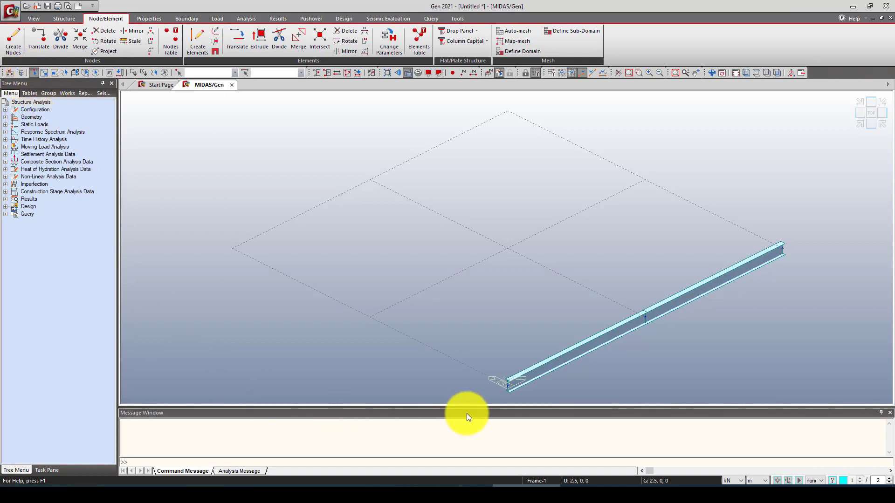
pyautogui.click(508, 386)
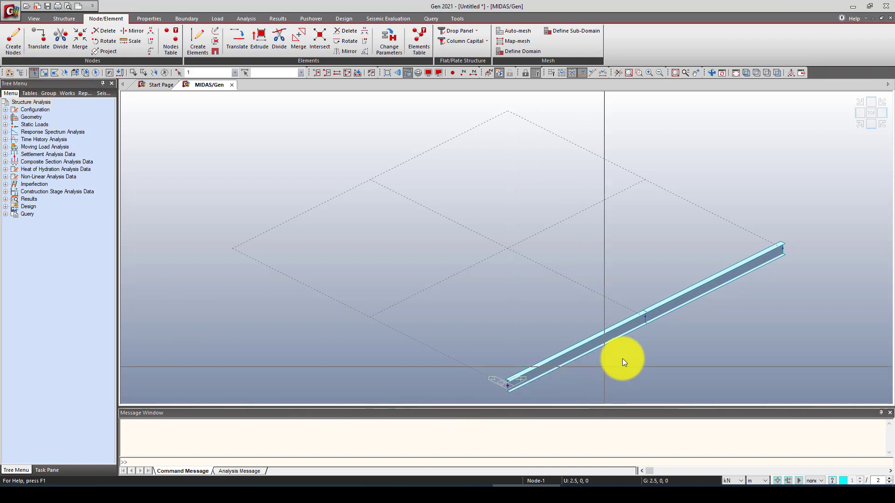
pyautogui.click(645, 316)
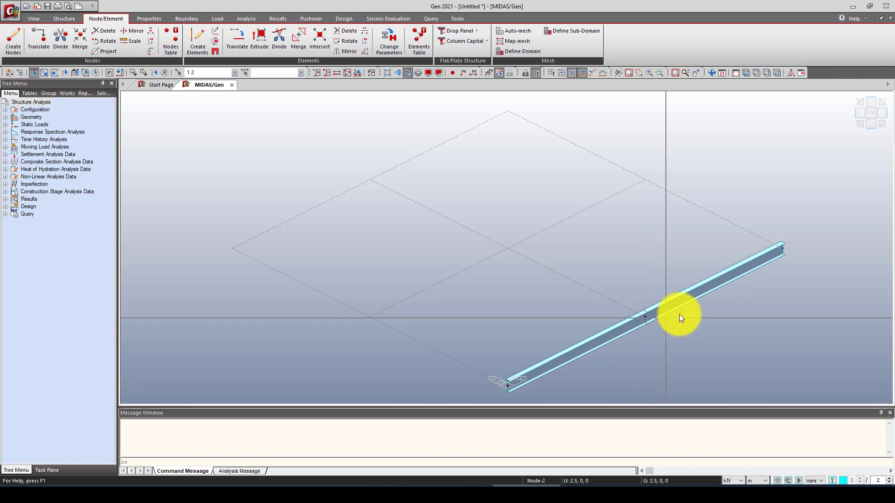
pyautogui.click(782, 248)
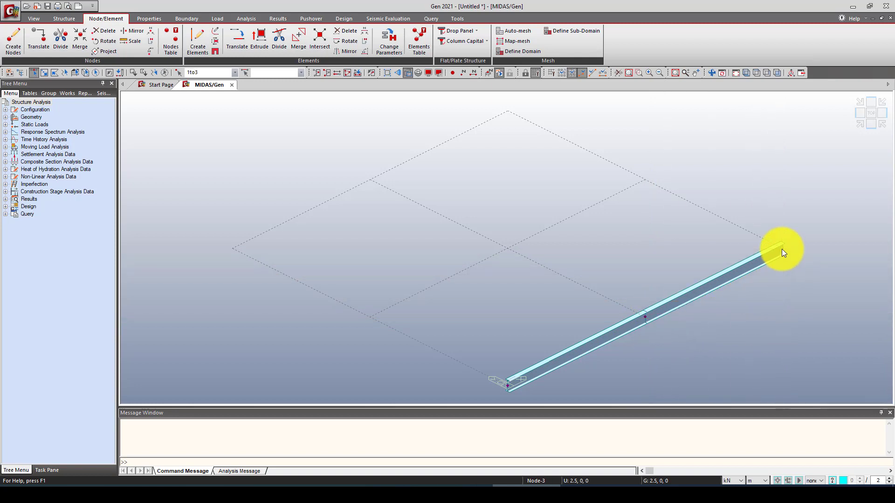
pyautogui.click(35, 72)
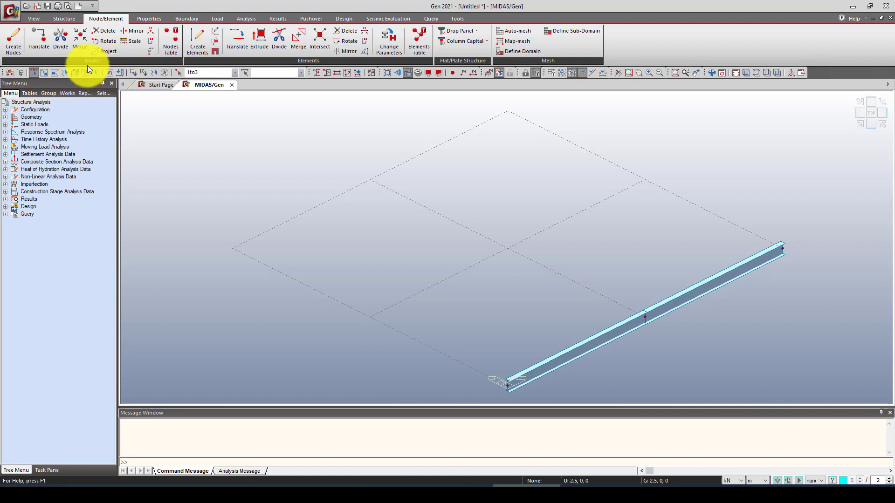
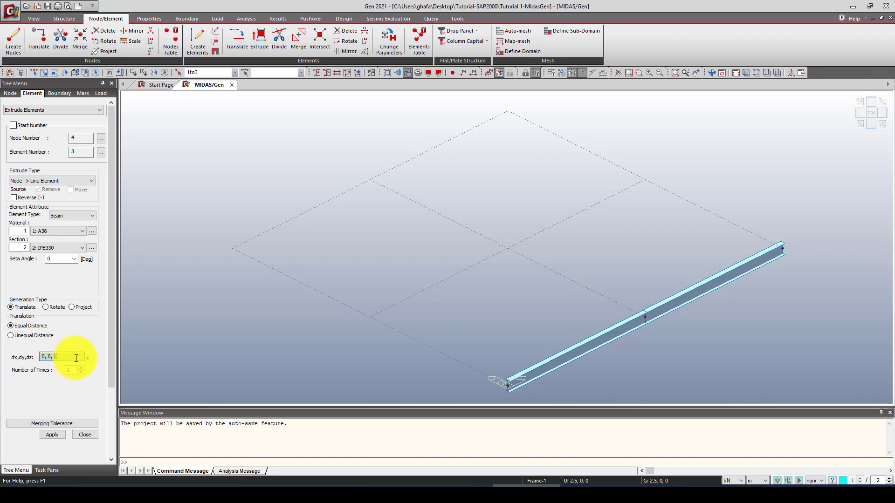
pyautogui.write('-3.4')
pyautogui.click(54, 432)
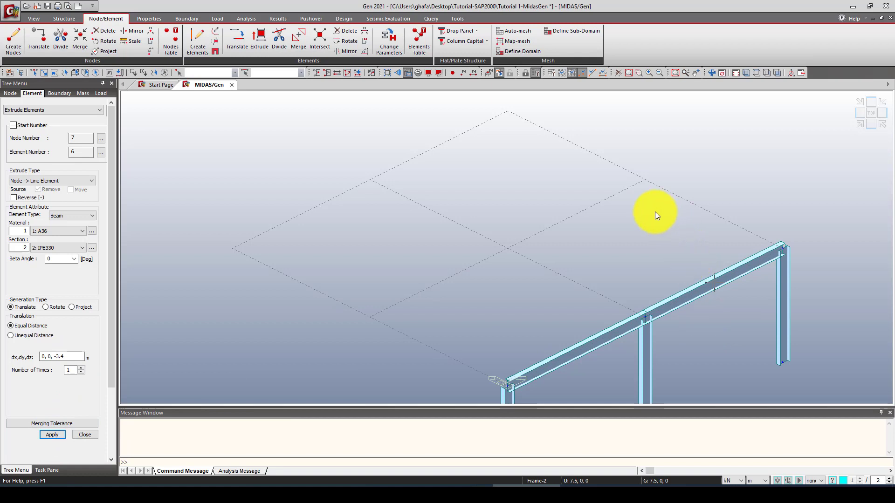
# Step: Show the frame in front view and turn on the node and element numbers
pyautogui.click(871, 123)
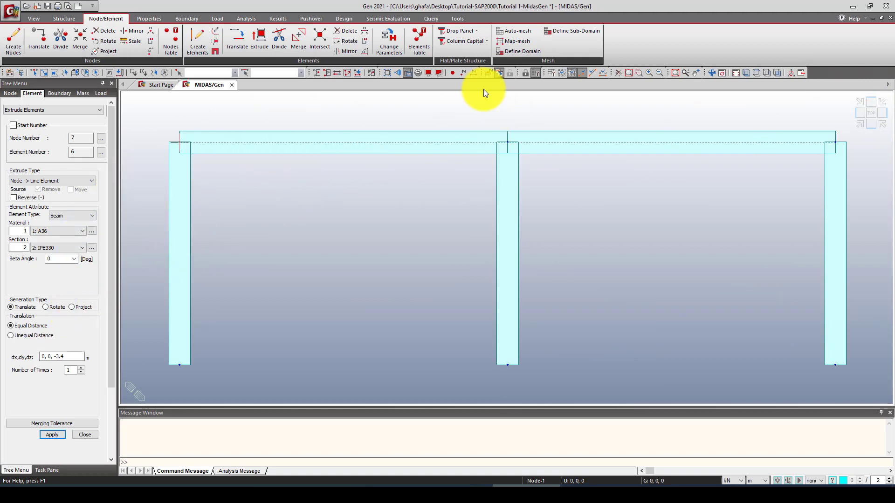
pyautogui.click(464, 73)
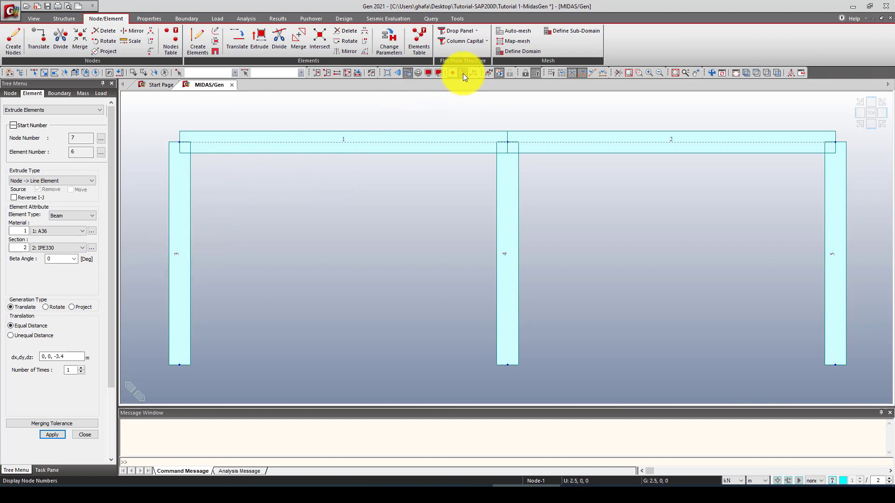
pyautogui.click(473, 74)
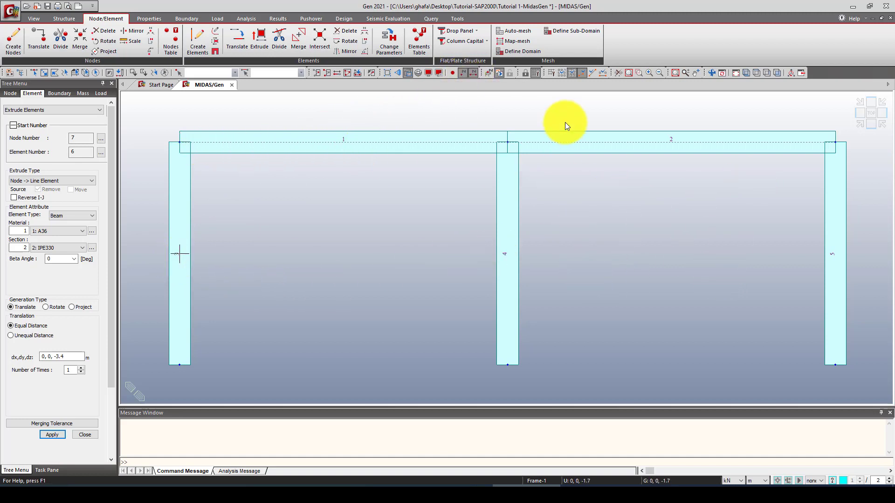
# Step: Inspect the frame in perspective, and return to an isometric view without perspective
pyautogui.click(397, 74)
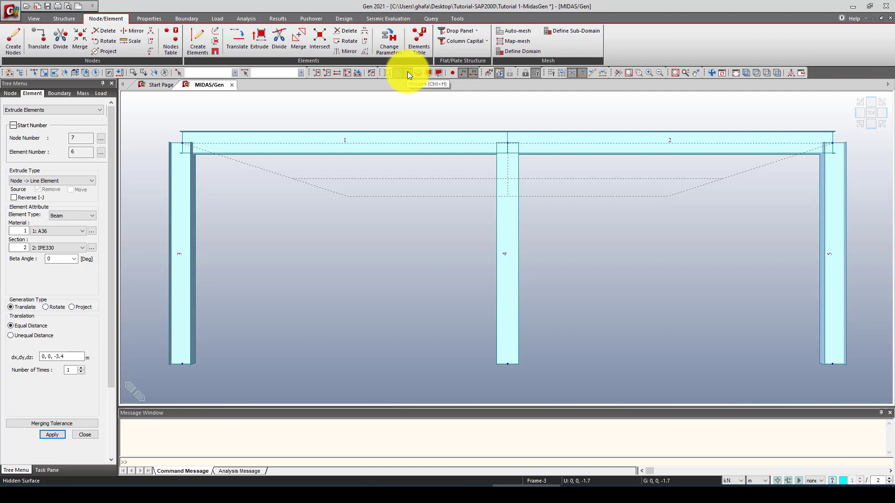
pyautogui.click(407, 74)
pyautogui.click(861, 125)
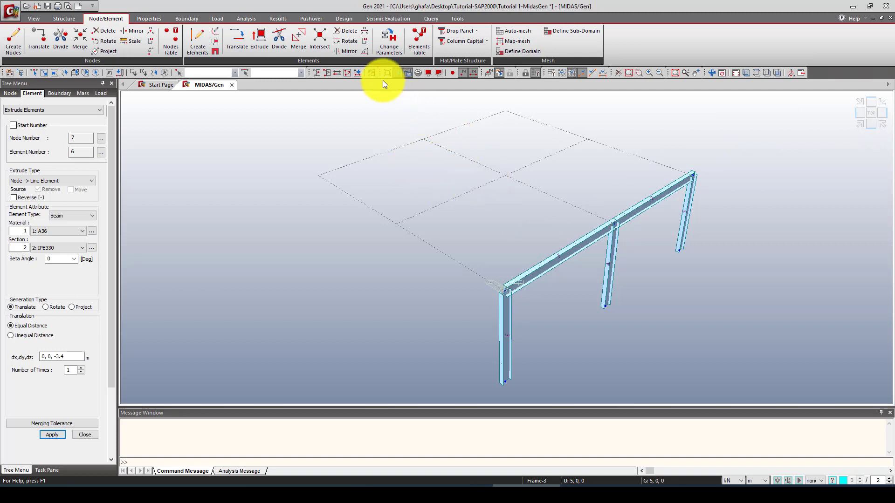
pyautogui.click(397, 74)
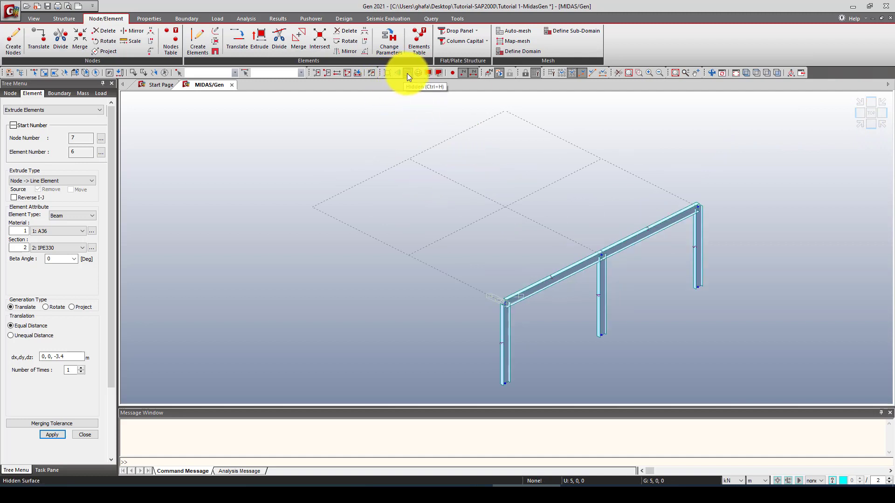
# Step: Copy the whole one-storey frame upward with Translate Elements by 0, 0, 3.4 m once, and show the result with hidden surfaces
pyautogui.click(406, 73)
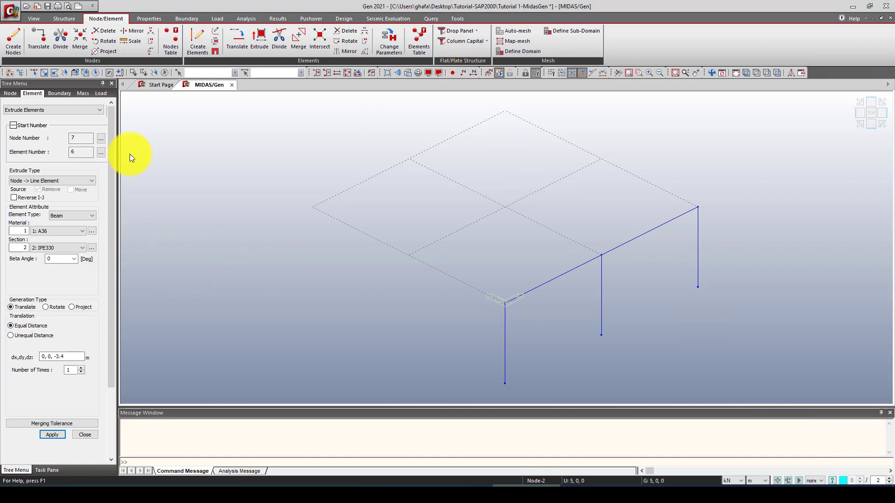
pyautogui.click(96, 71)
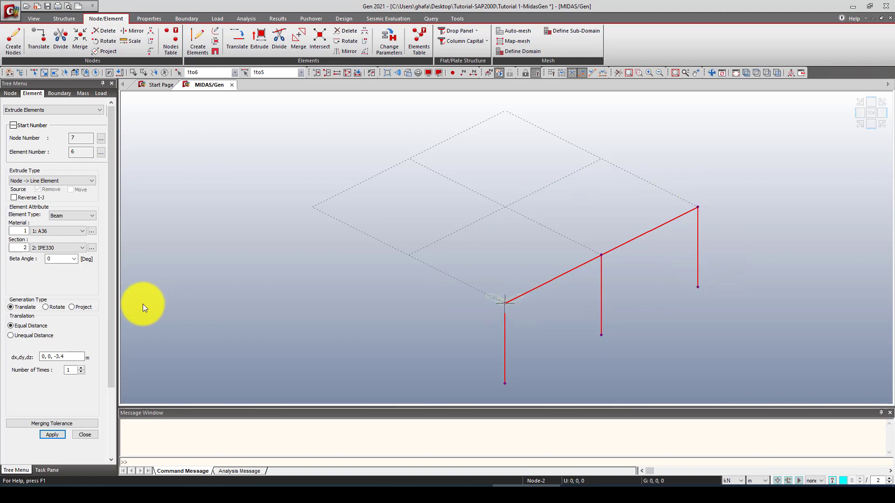
pyautogui.click(38, 110)
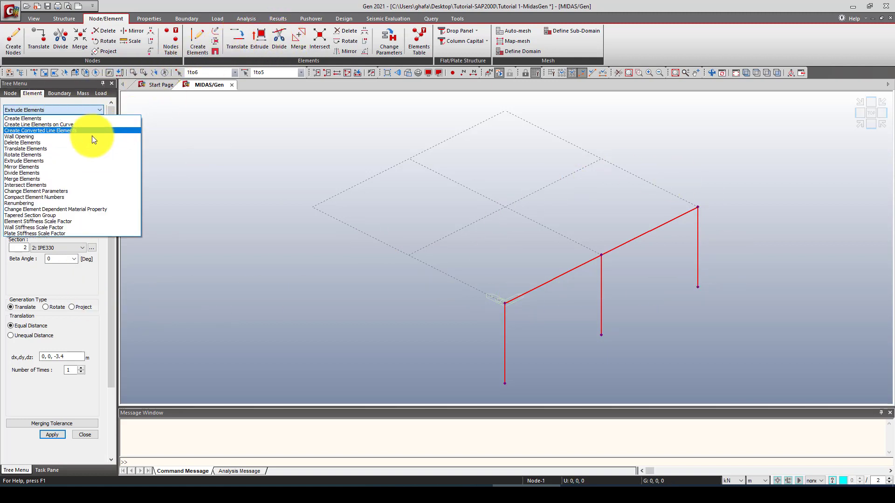
pyautogui.click(30, 149)
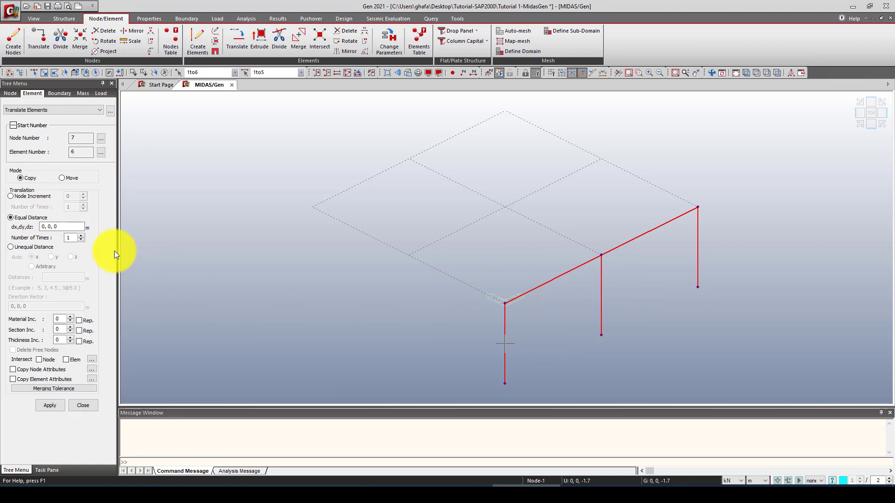
pyautogui.click(54, 228)
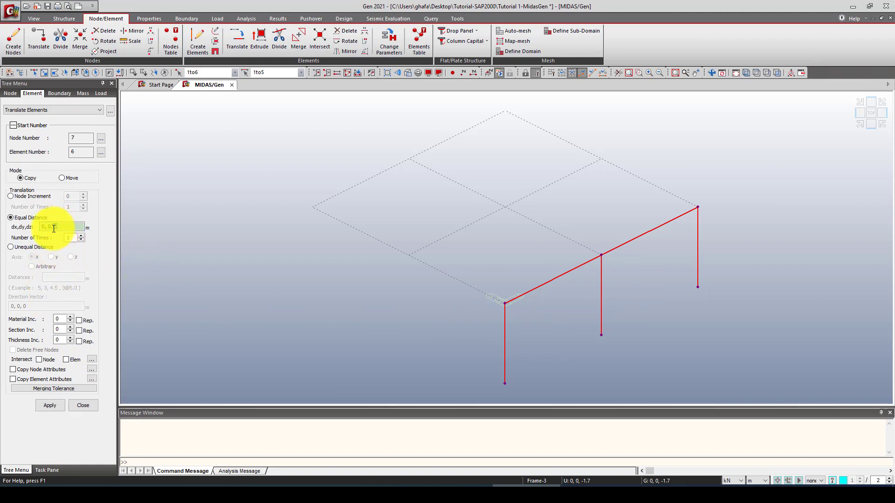
pyautogui.click(53, 228)
pyautogui.click(49, 405)
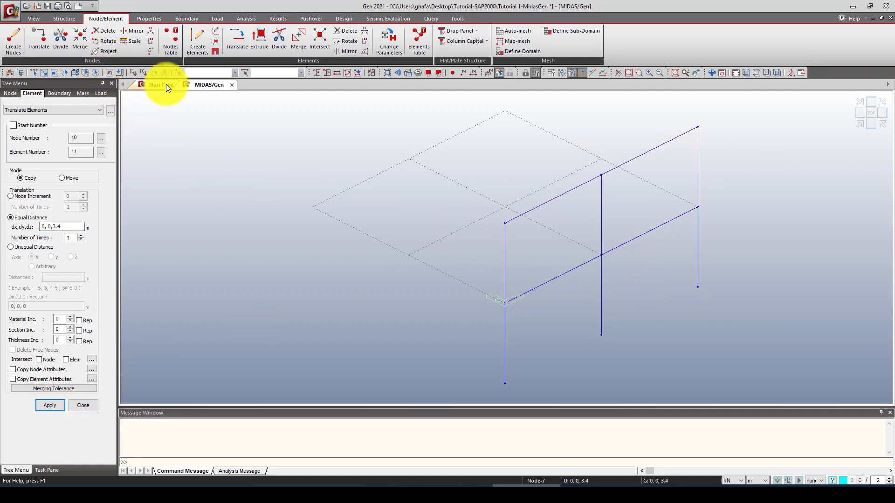
pyautogui.click(406, 74)
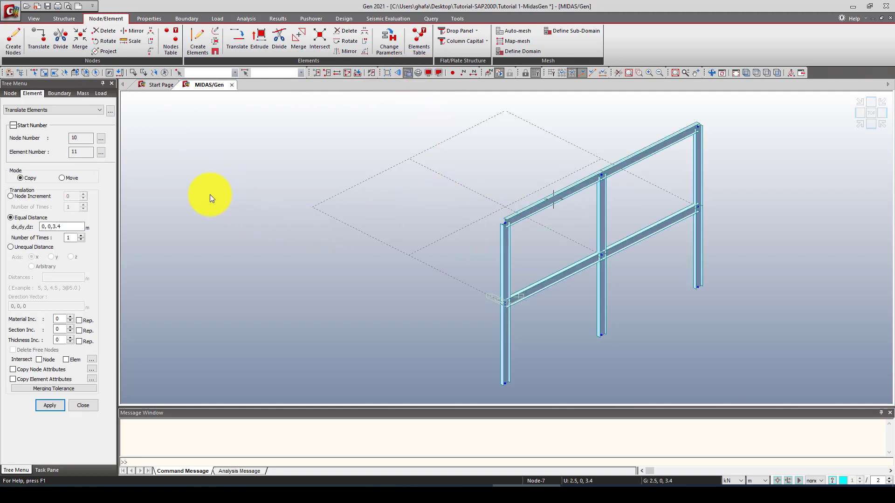
# Step: Assign fixed supports with D-ALL and R-ALL restrained to the three column base nodes, selecting them in front view, and return to isometric view
pyautogui.click(183, 18)
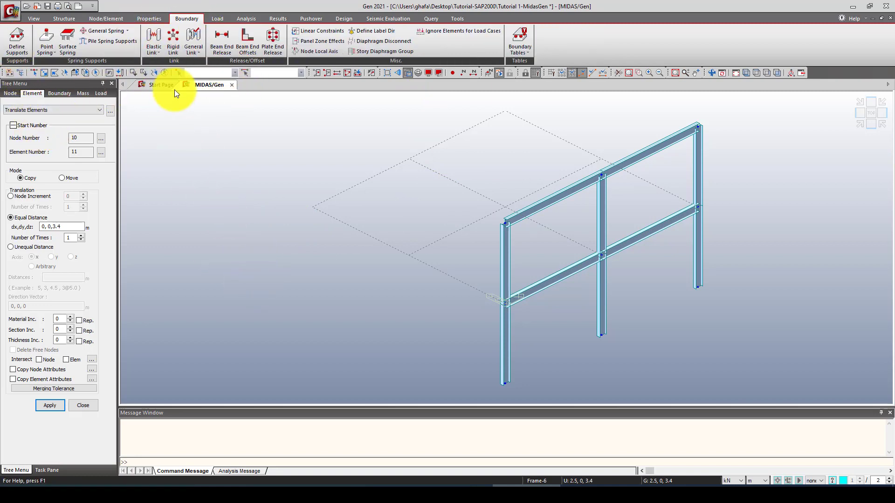
pyautogui.click(870, 124)
pyautogui.click(34, 71)
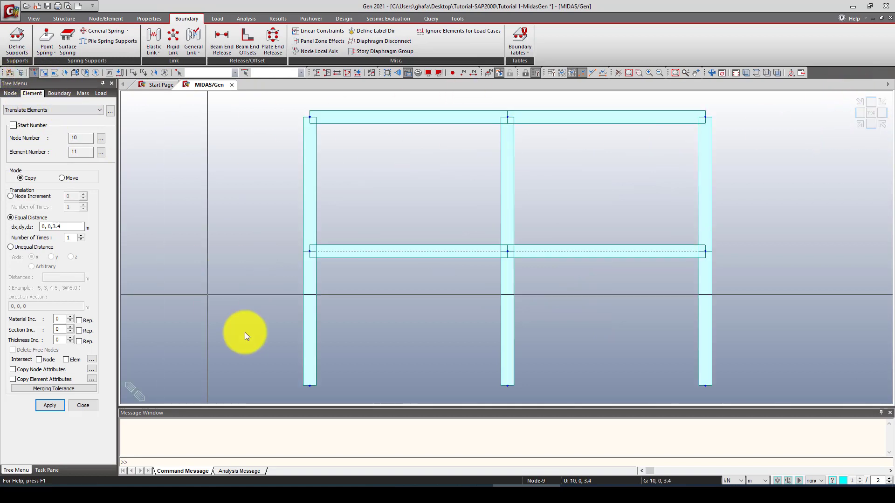
pyautogui.click(44, 73)
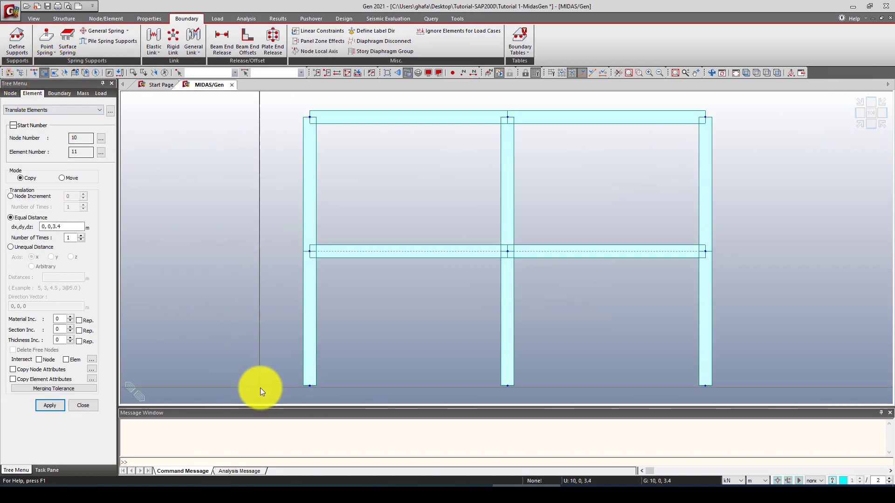
pyautogui.moveTo(276, 370); pyautogui.dragTo(727, 398)
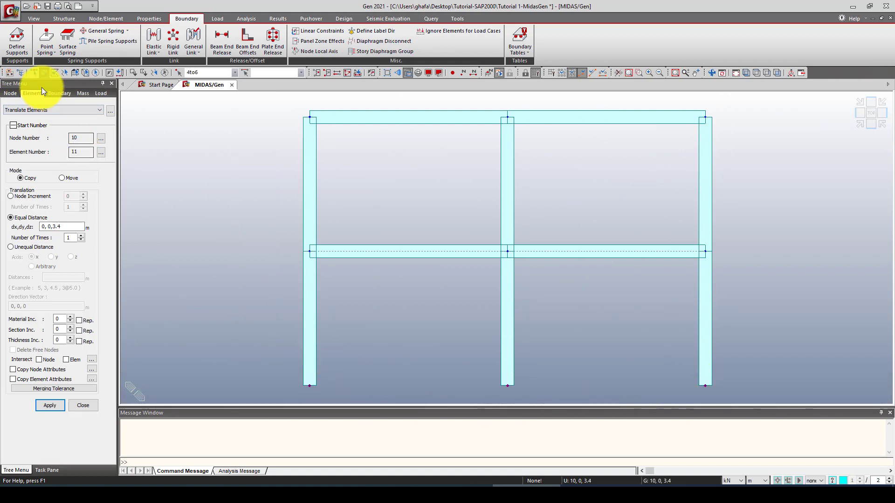
pyautogui.click(19, 40)
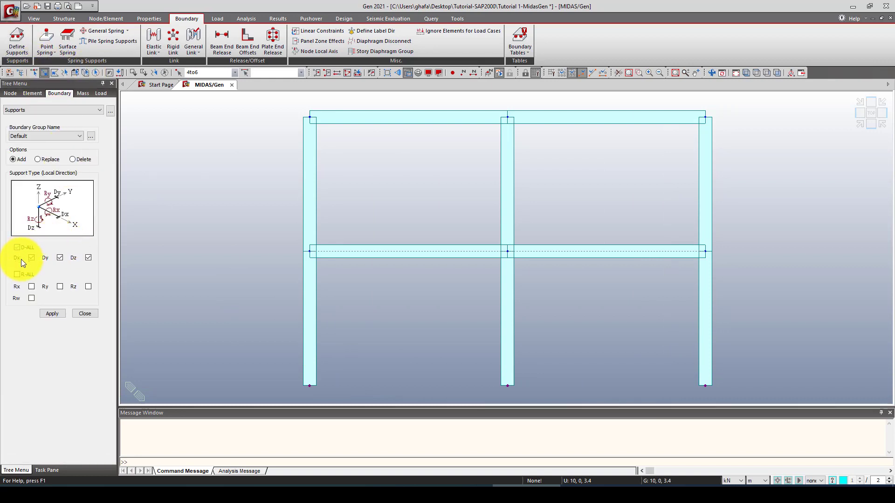
pyautogui.click(15, 275)
pyautogui.click(53, 313)
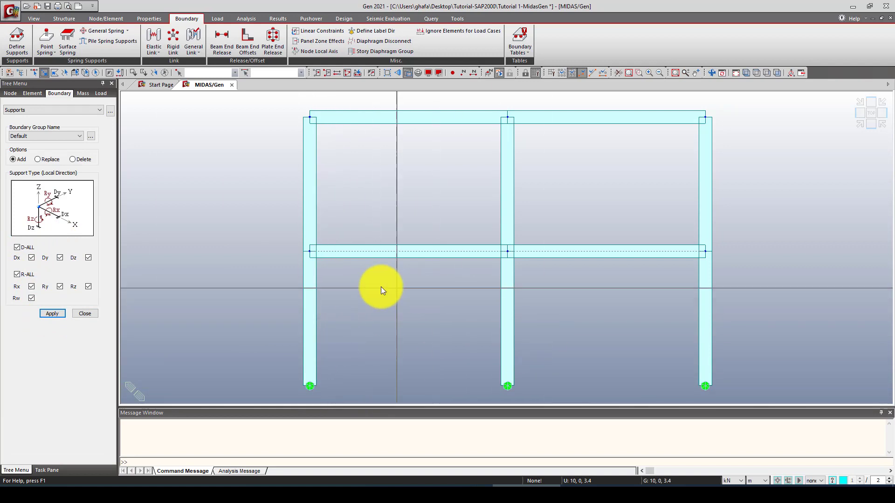
pyautogui.click(859, 124)
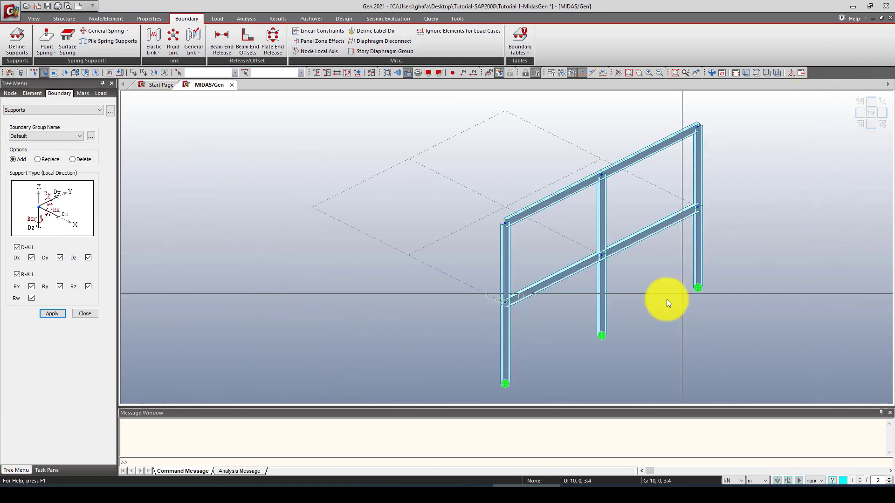
# Step: Add a static load case named DL with type Dead Load (D)
pyautogui.click(218, 18)
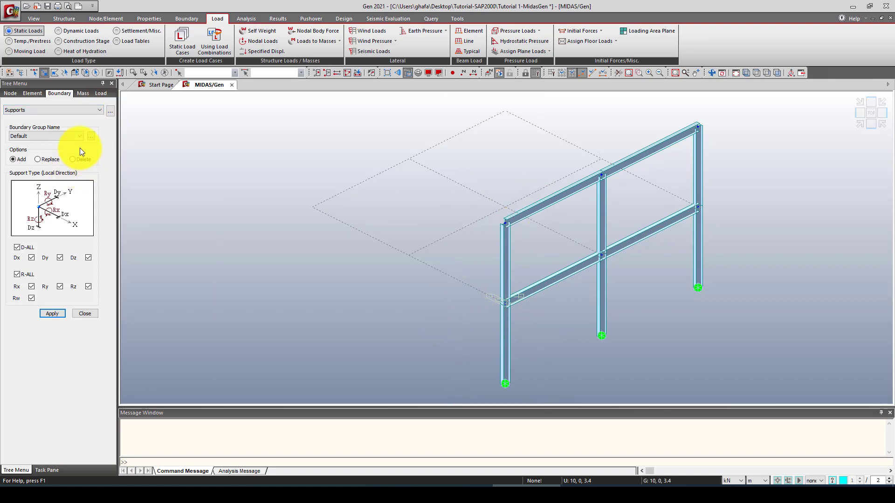
pyautogui.click(183, 43)
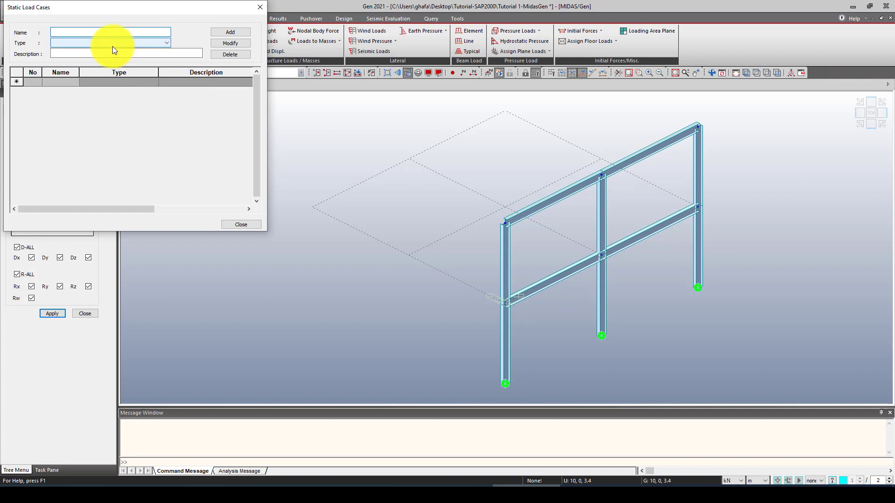
pyautogui.write('DL')
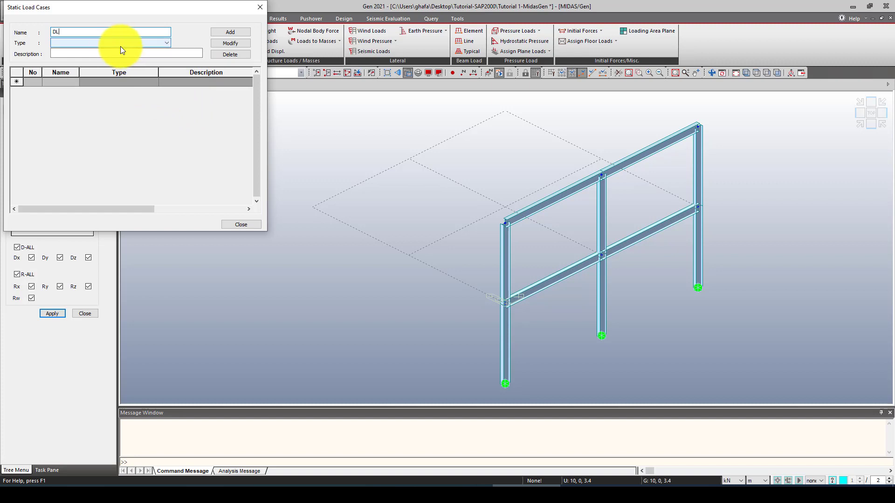
pyautogui.click(146, 43)
pyautogui.click(116, 57)
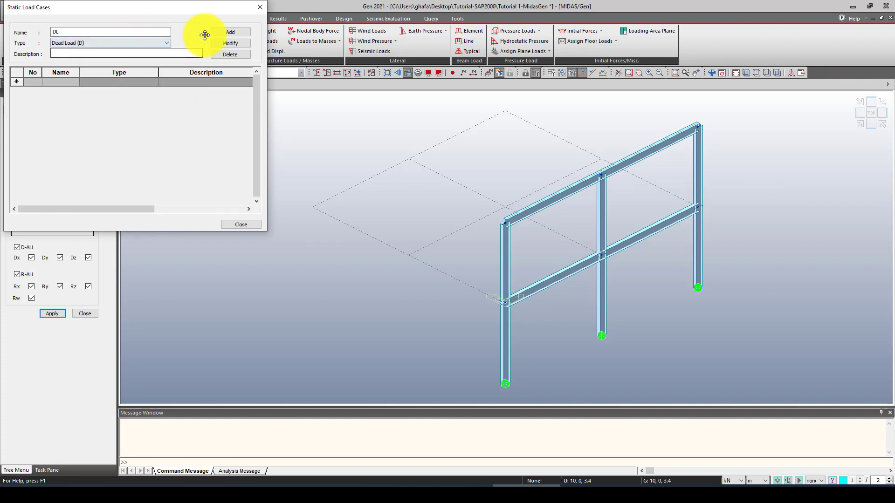
pyautogui.click(221, 32)
# Step: Add a second static load case named LL with type Dead Load (D)
pyautogui.click(116, 42)
pyautogui.click(84, 31)
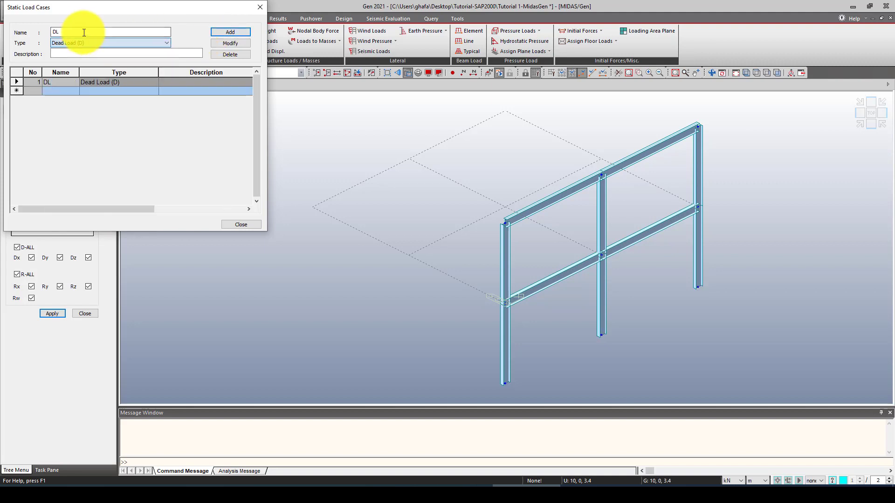
pyautogui.write('LL')
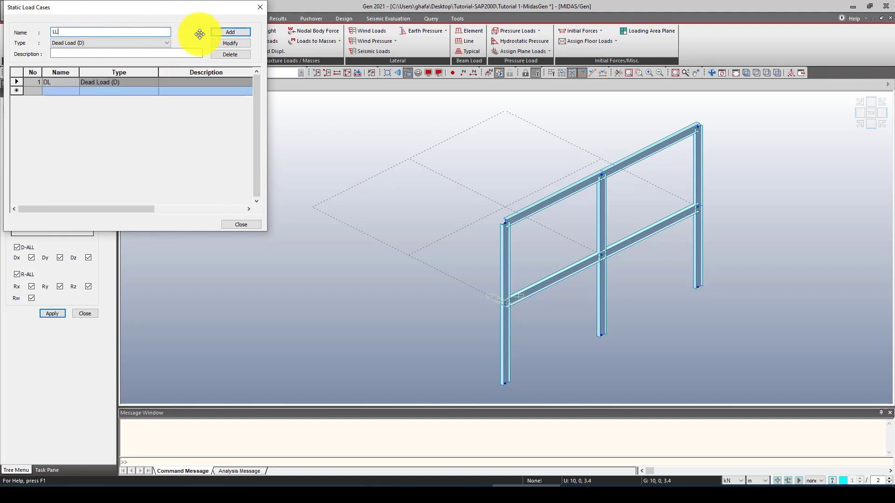
pyautogui.click(228, 31)
# Step: Add a third static load case named Laateral-Load with type User Defined Load (USER), and close the load case definitions
pyautogui.click(97, 43)
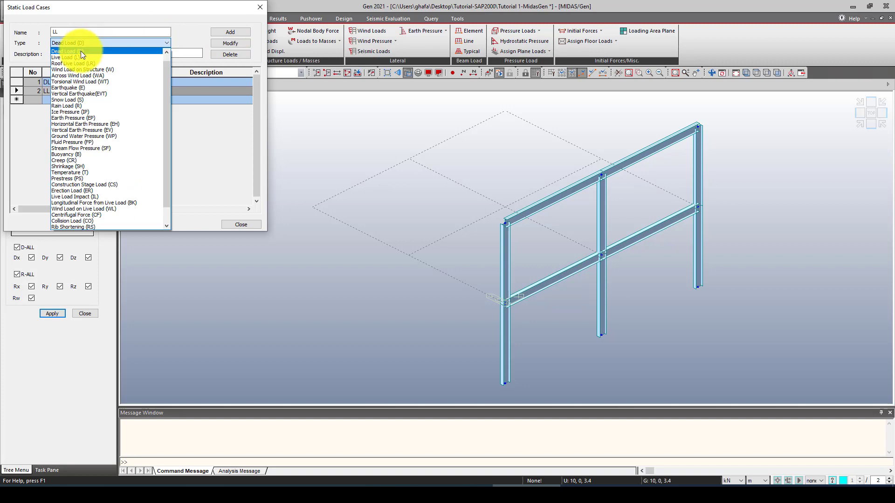
pyautogui.click(77, 35)
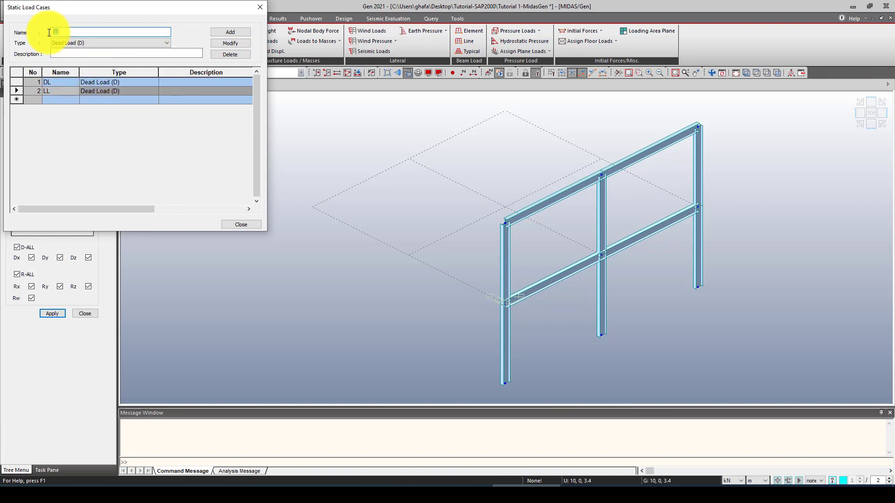
pyautogui.write('Laateral-Load')
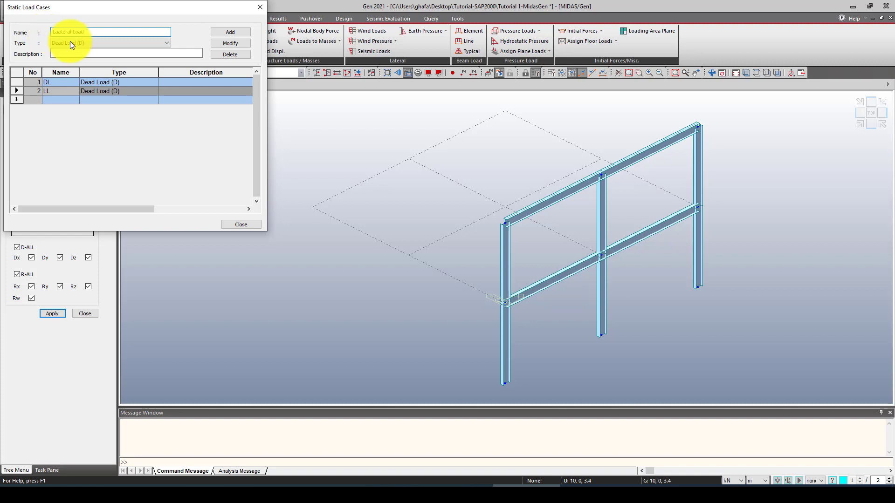
pyautogui.click(96, 42)
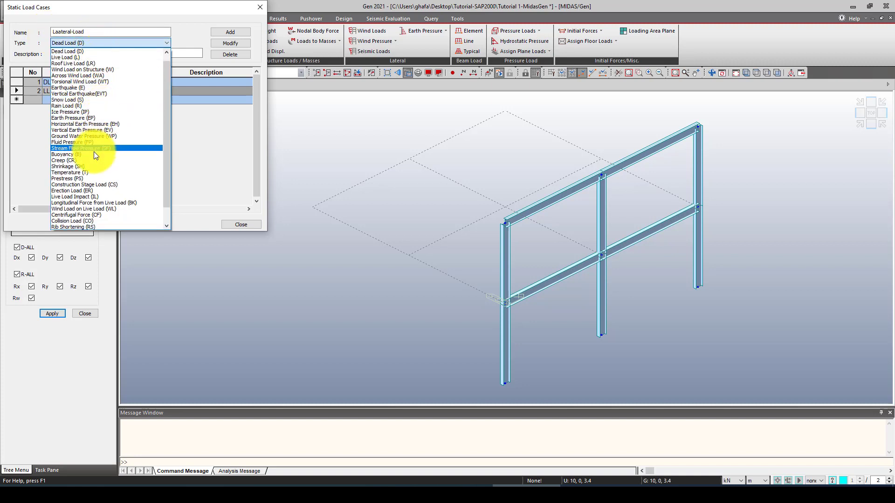
pyautogui.scroll(-1, 111, 154)
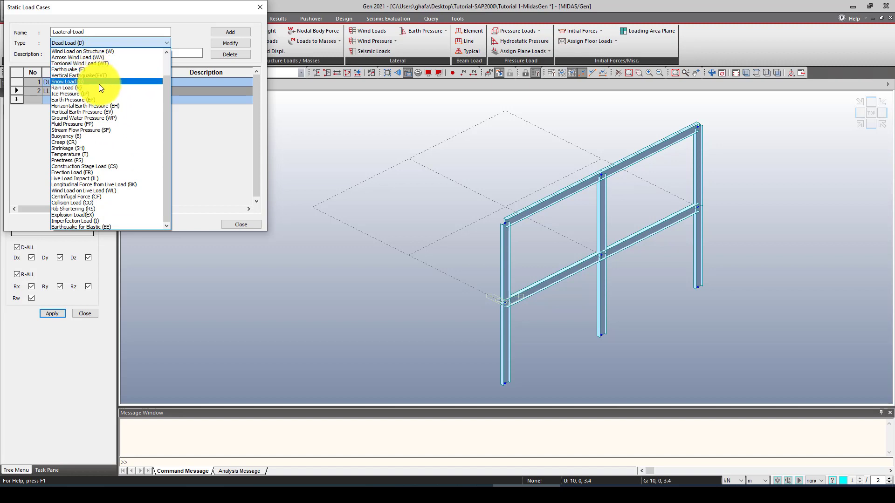
pyautogui.scroll(2, 99, 83)
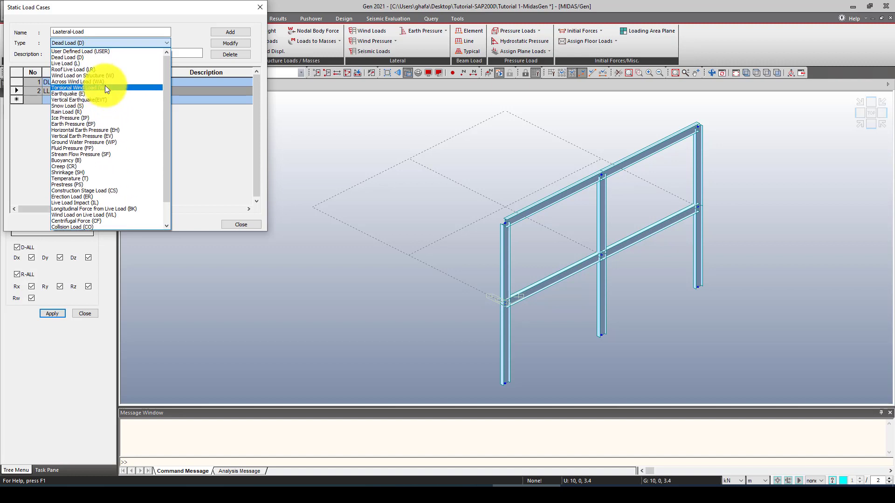
pyautogui.click(82, 50)
pyautogui.click(227, 31)
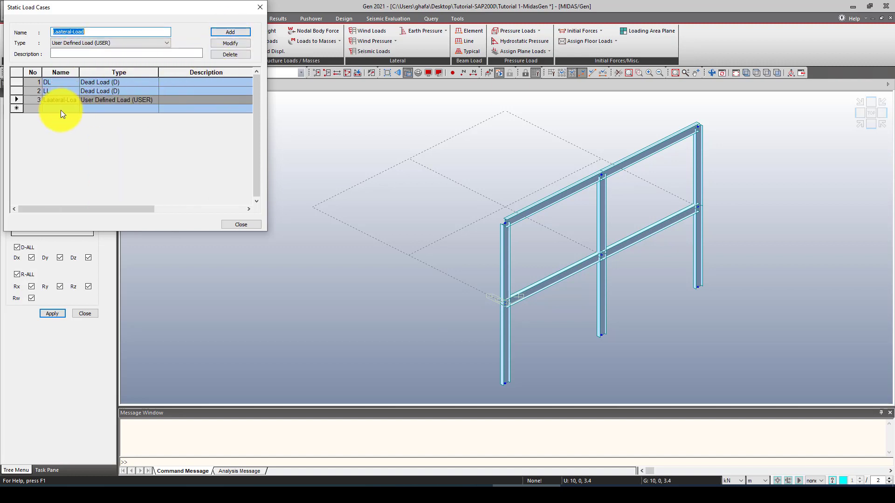
pyautogui.click(251, 224)
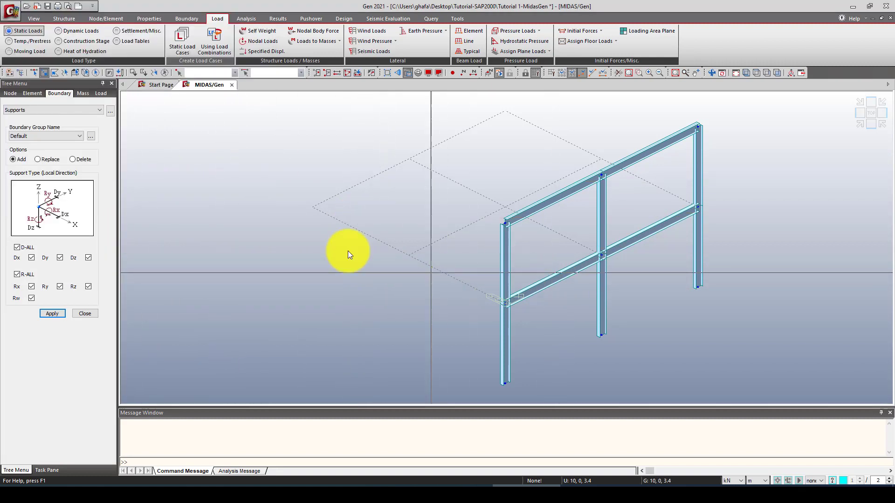
# Step: Add self weight to load case DL with a Z factor of -1
pyautogui.click(256, 33)
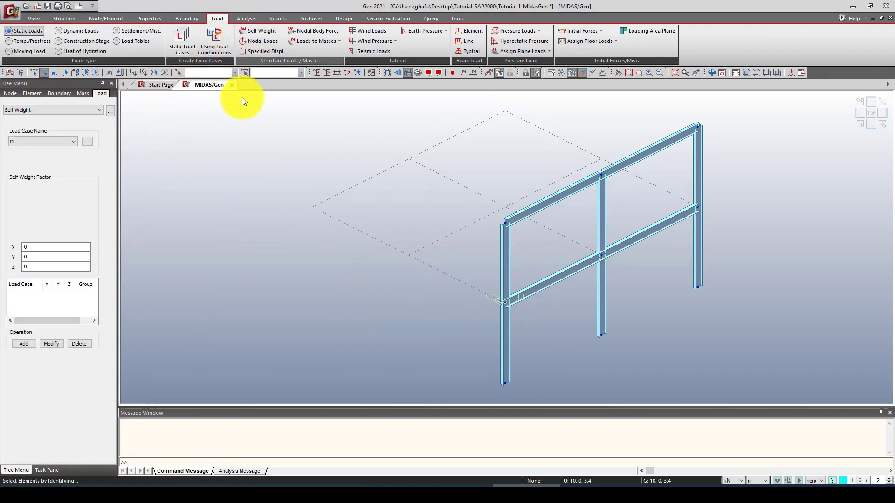
pyautogui.doubleClick(26, 266)
pyautogui.write('-1')
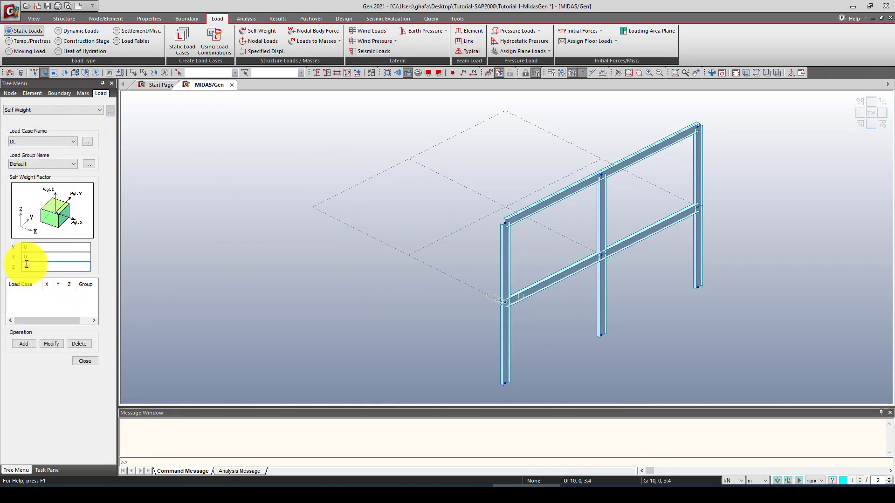
pyautogui.click(23, 343)
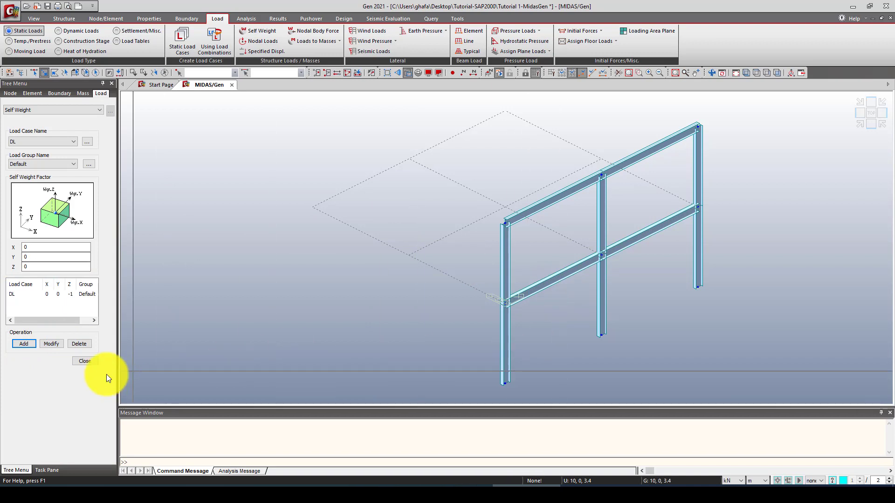
# Step: Apply a uniform element beam load of -10 kN/m in Global Z to all four beams under load case DL
pyautogui.click(465, 31)
pyautogui.click(549, 267)
pyautogui.click(555, 211)
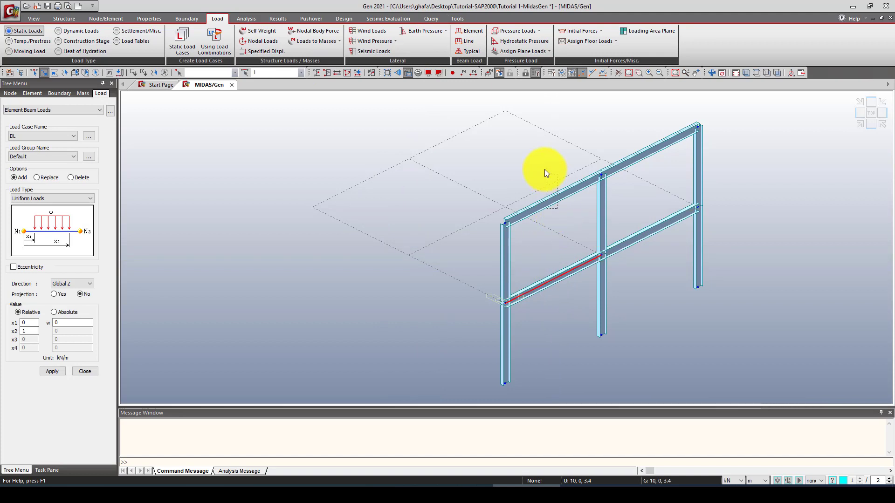
pyautogui.click(661, 206)
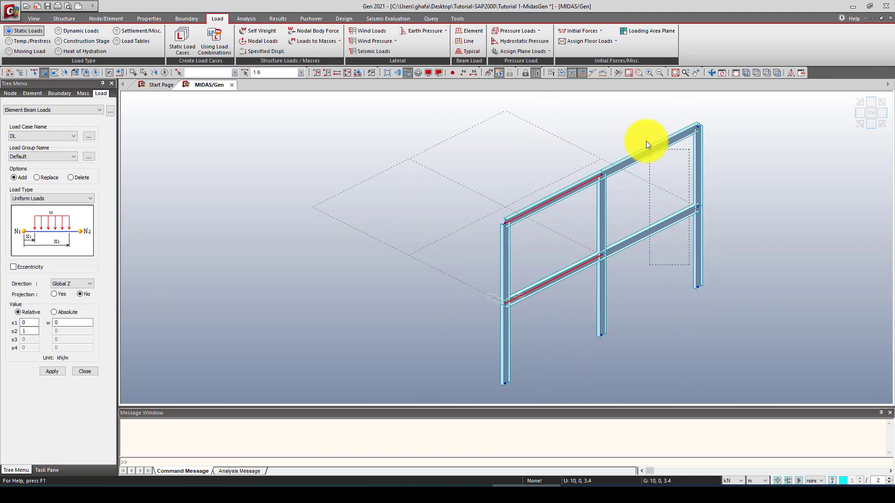
pyautogui.click(642, 134)
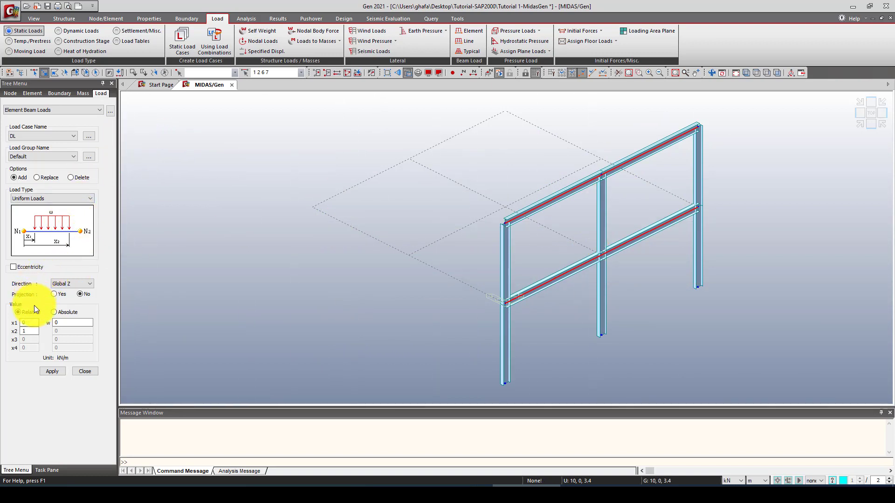
pyautogui.click(52, 323)
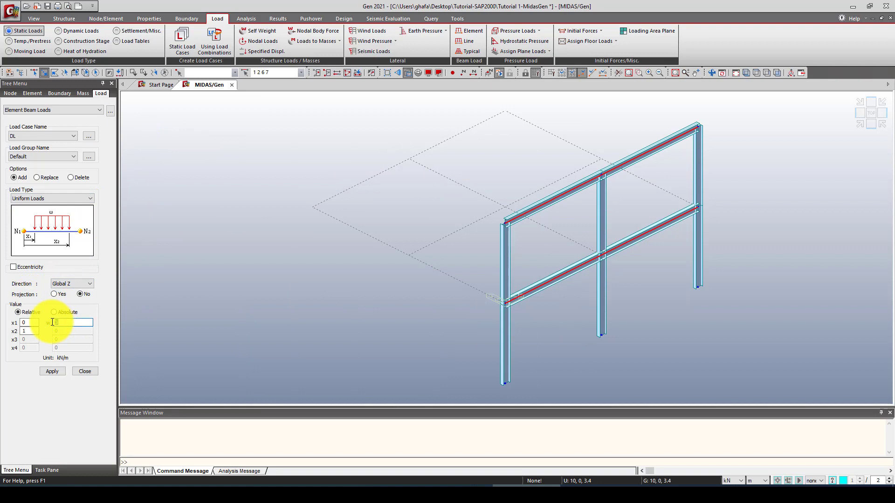
pyautogui.write('-10')
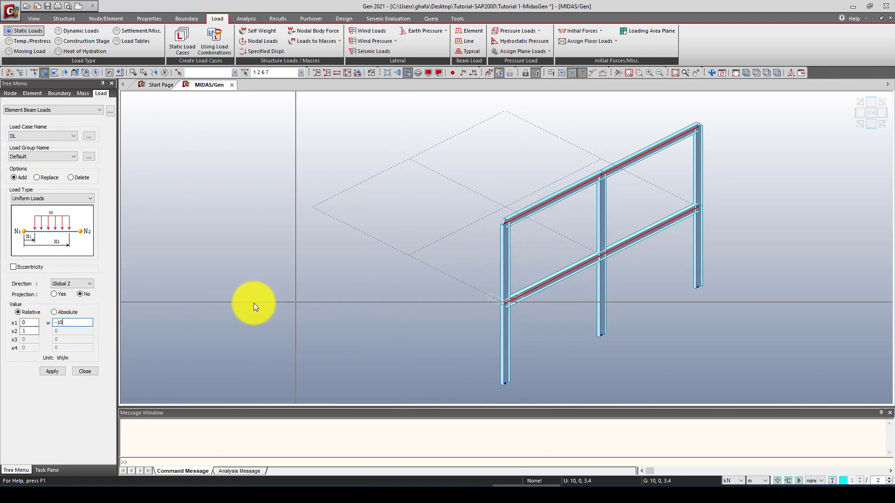
pyautogui.click(52, 371)
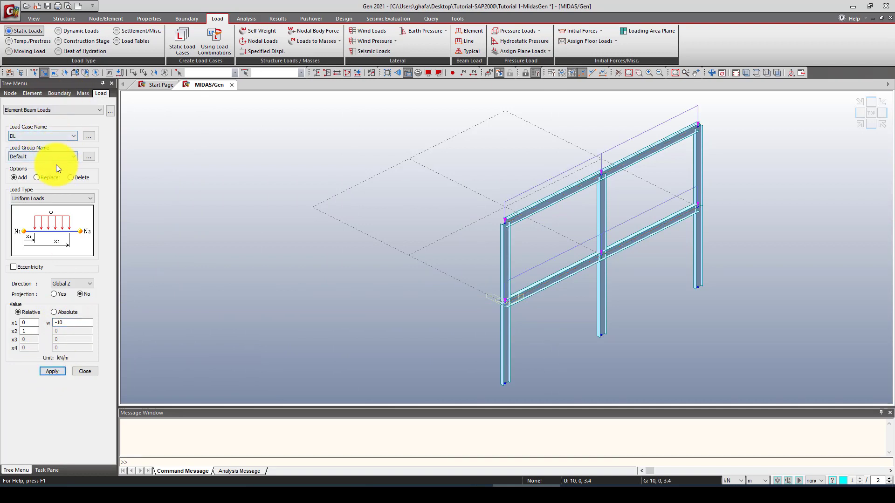
# Step: Apply the same -10 kN/m uniform load in Global Z to all four beams under load case LL
pyautogui.click(46, 136)
pyautogui.click(45, 146)
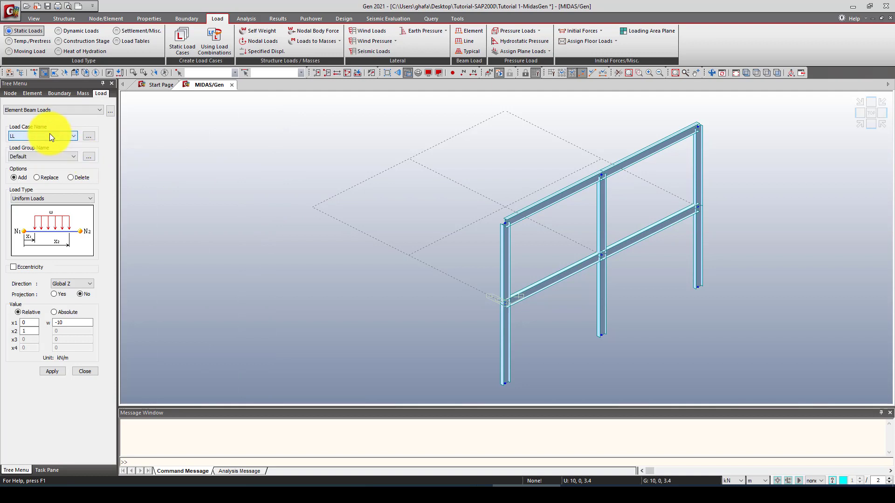
pyautogui.click(546, 283)
pyautogui.click(529, 208)
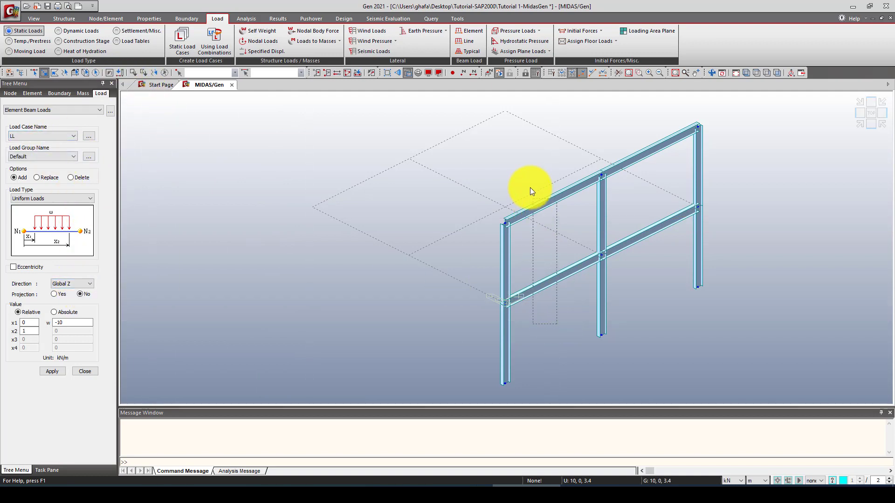
pyautogui.moveTo(644, 209); pyautogui.dragTo(631, 141)
pyautogui.click(52, 371)
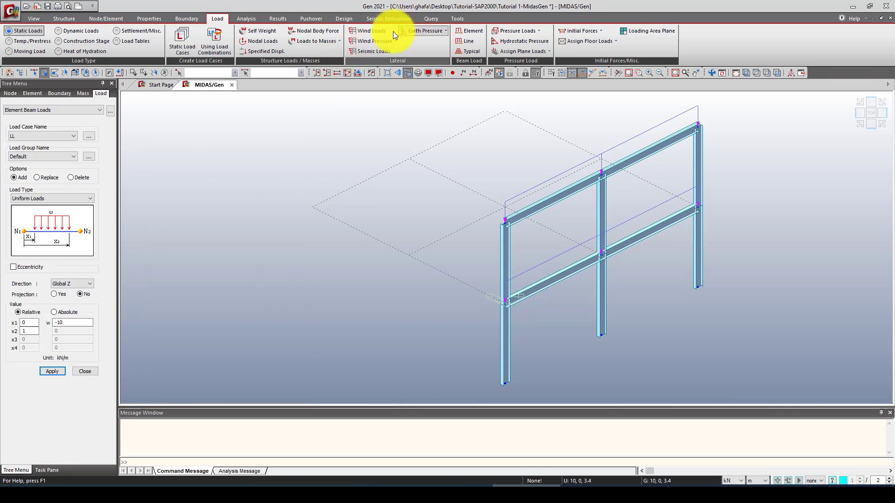
# Step: Add nodal loads of FX 100 kN under load case Laateral-Load at the roof and first-floor nodes of the outer column at X = 0
pyautogui.click(260, 40)
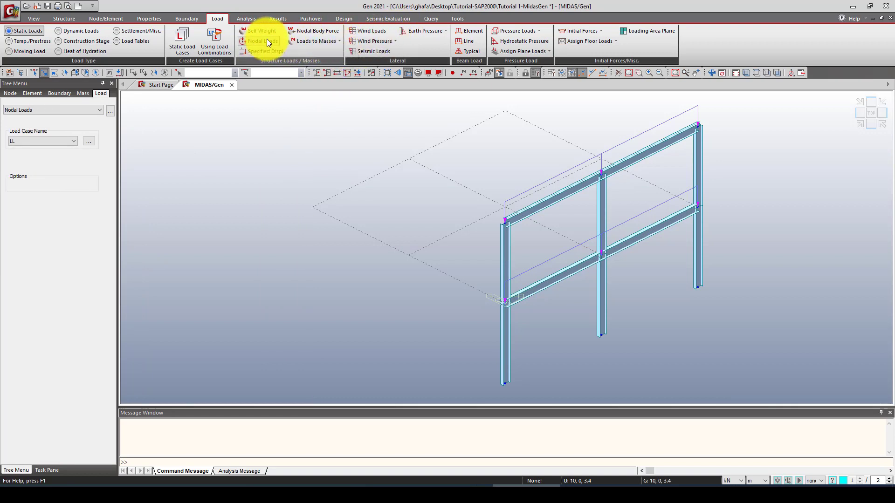
pyautogui.click(52, 140)
pyautogui.click(37, 162)
pyautogui.click(29, 271)
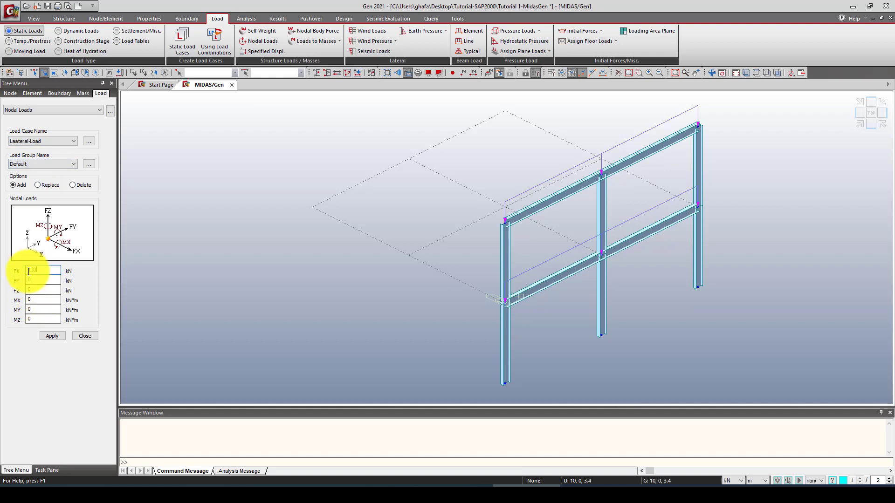
pyautogui.write('100')
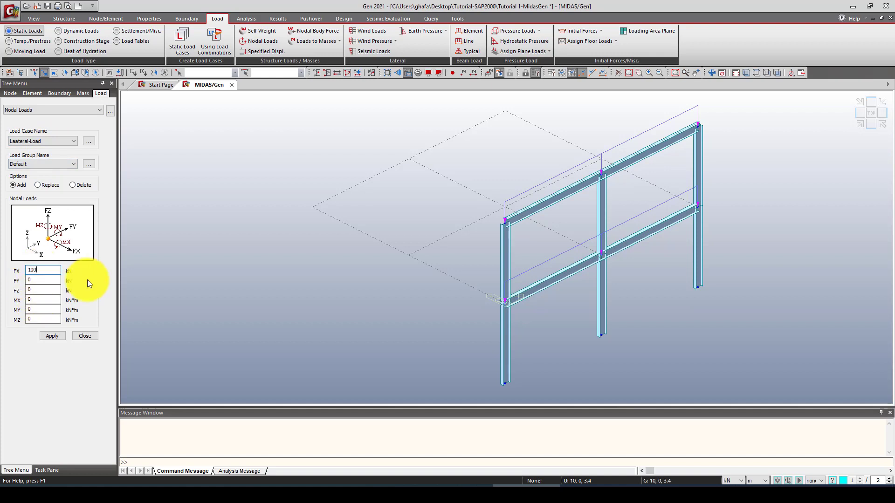
pyautogui.click(501, 222)
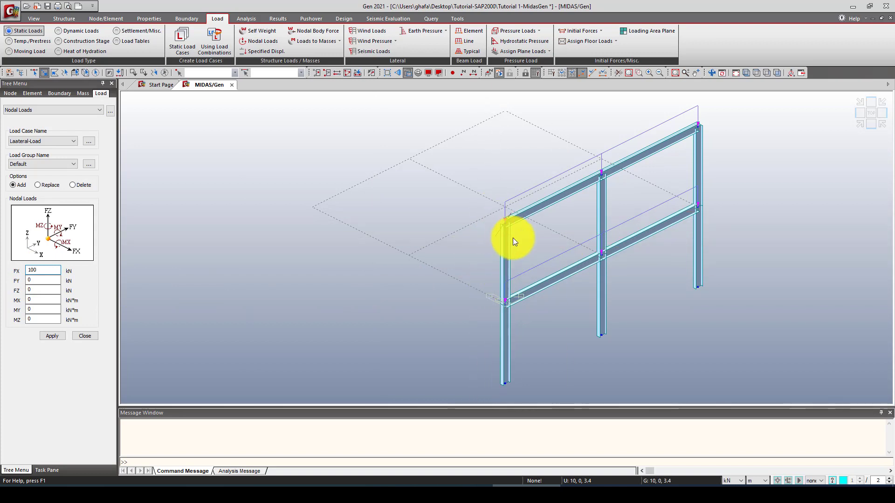
pyautogui.click(502, 316)
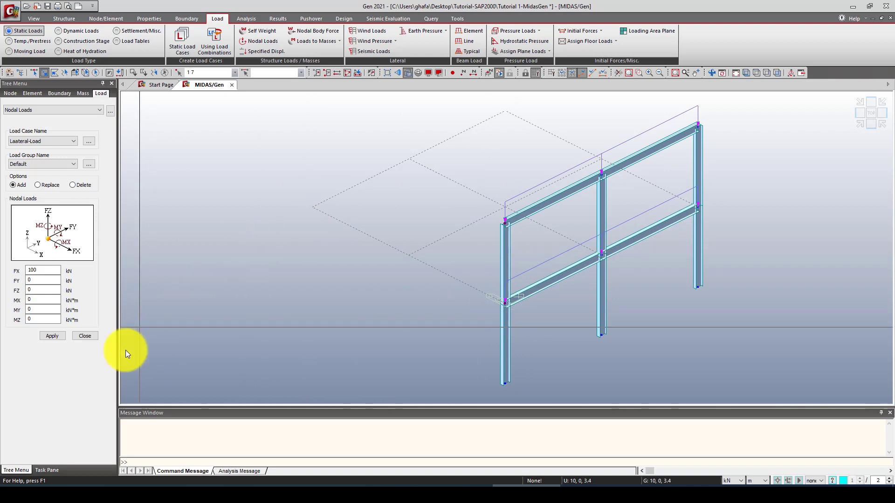
pyautogui.click(54, 335)
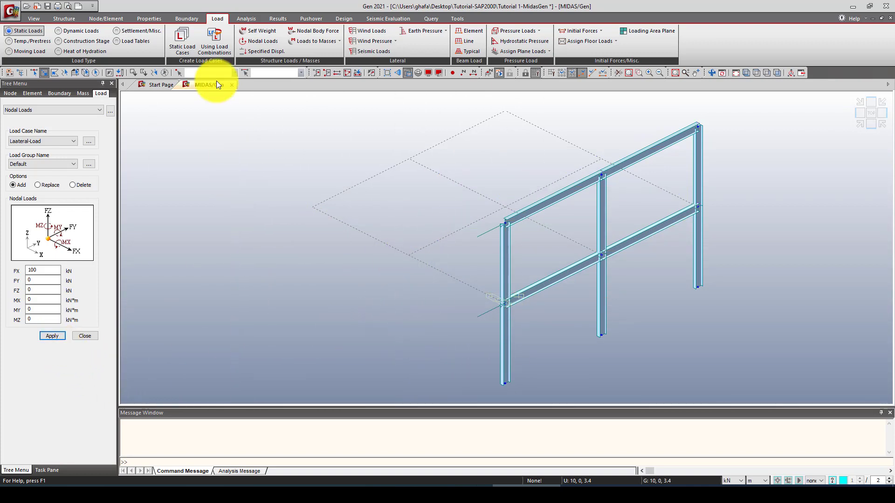
# Step: Perform the structural analysis of the frame and review the solver messages
pyautogui.click(245, 18)
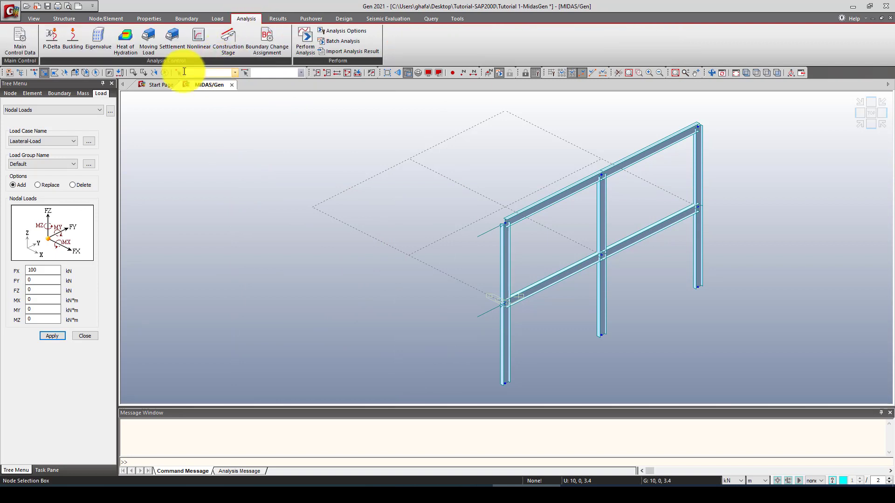
pyautogui.click(245, 17)
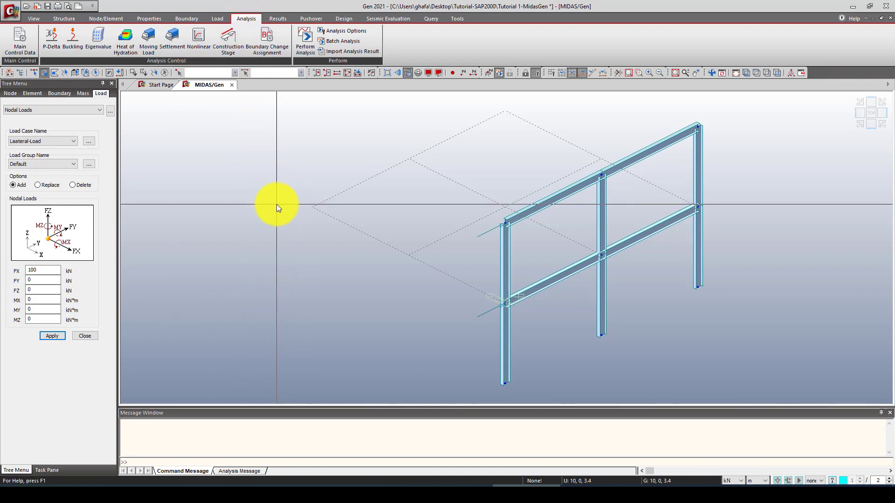
pyautogui.click(308, 36)
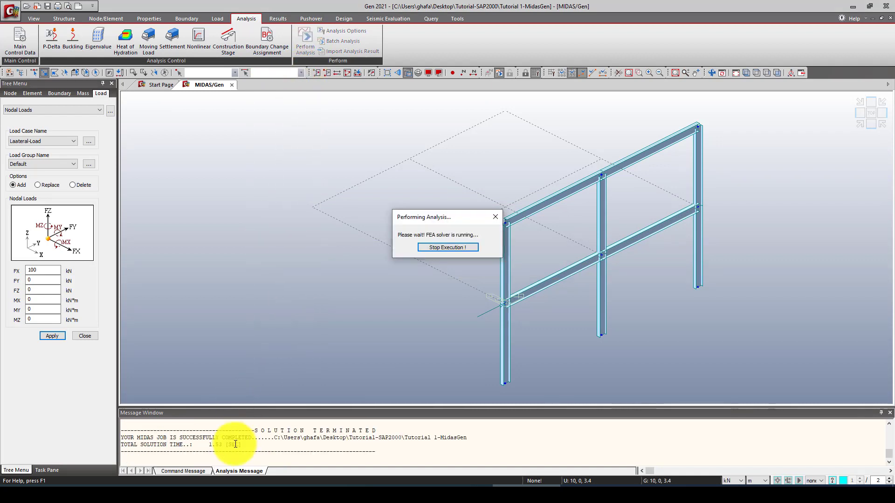
pyautogui.moveTo(138, 431); pyautogui.dragTo(279, 438)
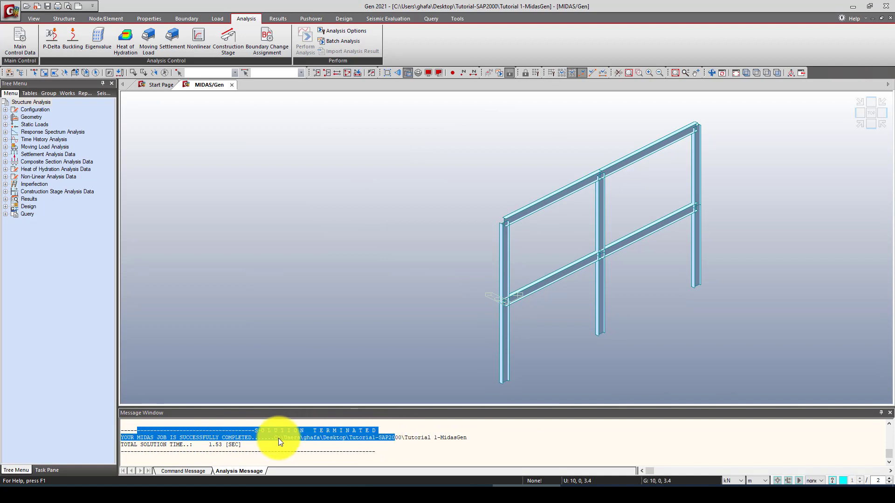
pyautogui.click(278, 438)
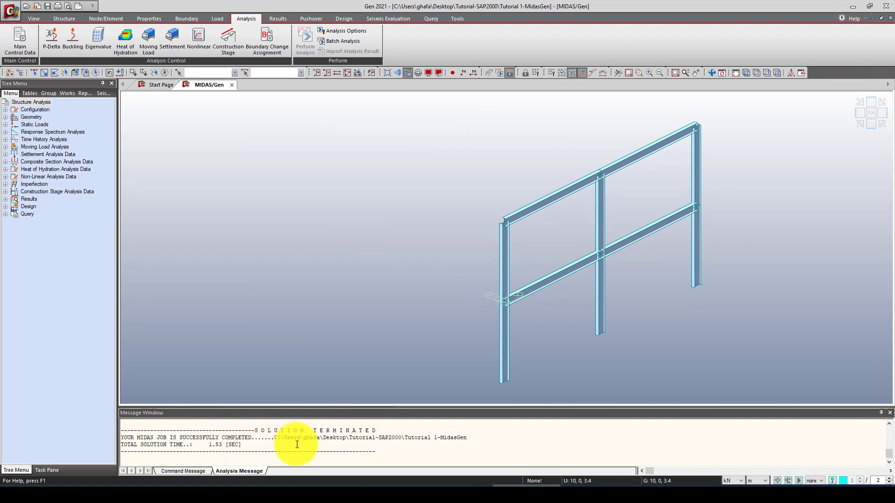
pyautogui.moveTo(135, 438); pyautogui.dragTo(217, 443)
pyautogui.click(219, 440)
pyautogui.scroll(3, 265, 441)
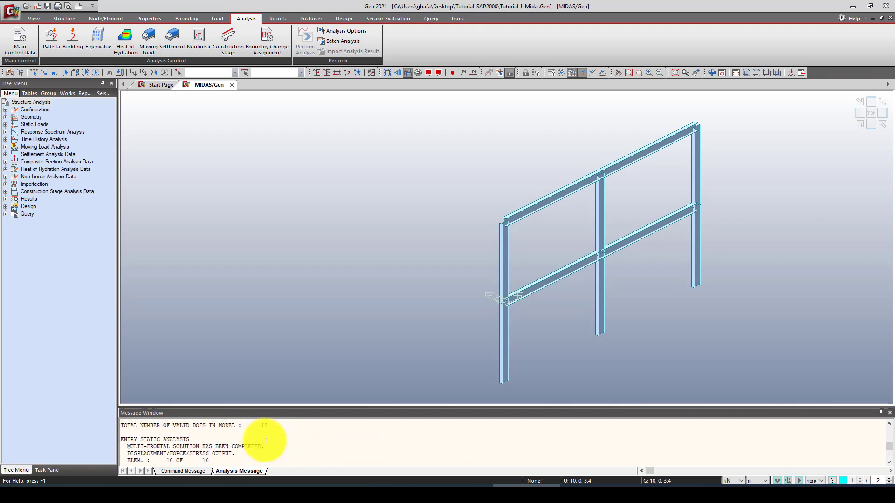
pyautogui.scroll(-3, 266, 440)
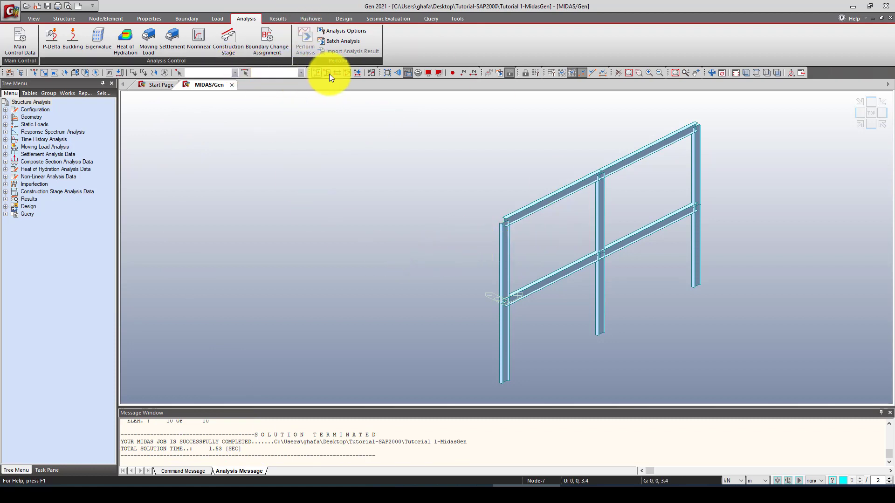
# Step: Switch the frame to wireframe display and show the FXYZ reaction forces for load case LL with values and legend
pyautogui.click(407, 73)
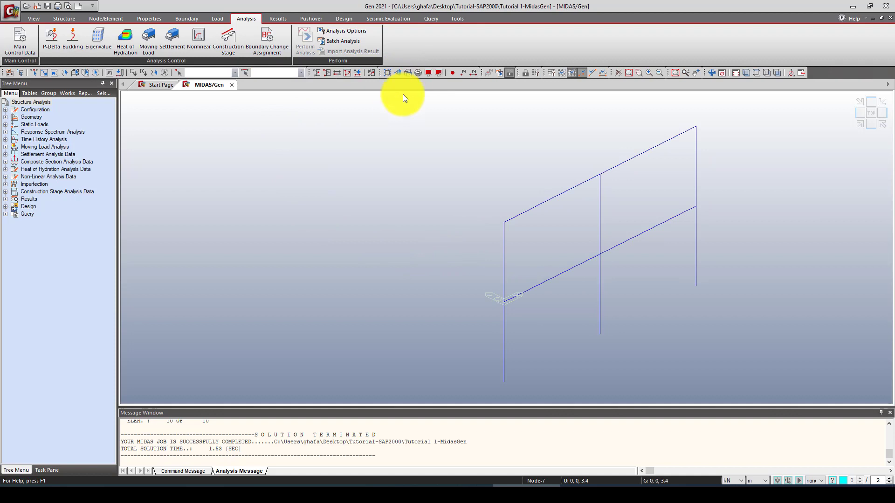
pyautogui.click(282, 18)
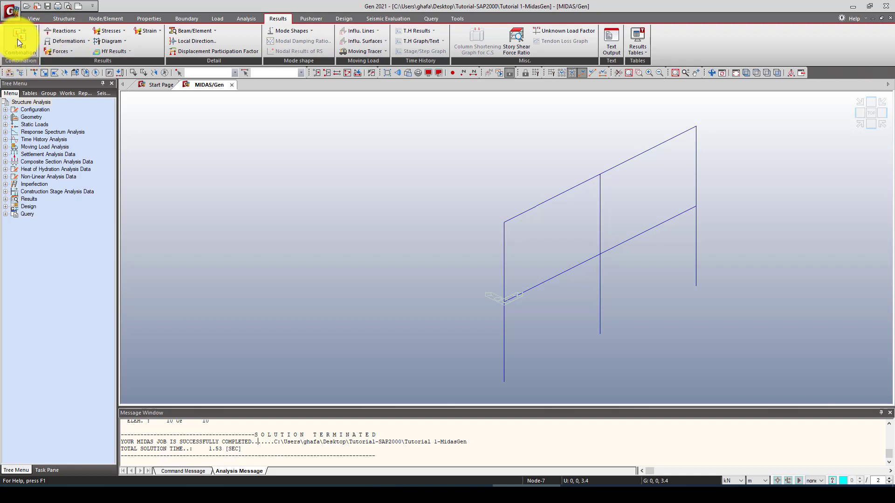
pyautogui.click(74, 31)
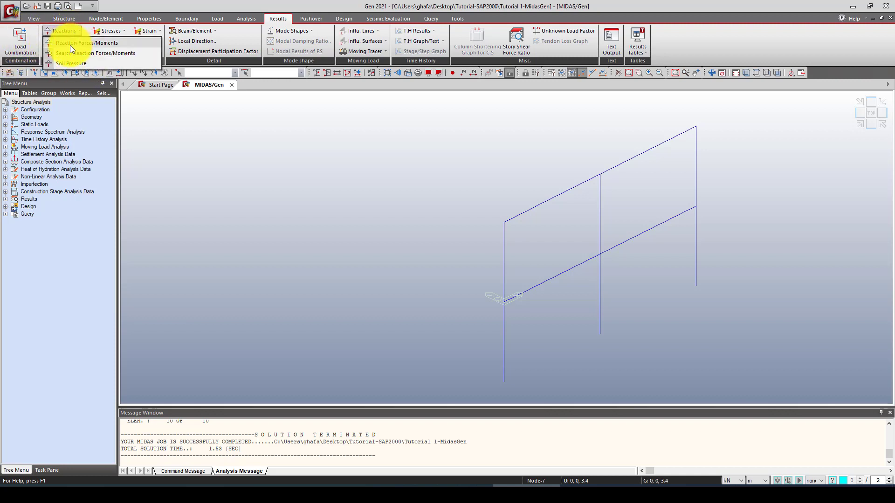
pyautogui.click(97, 44)
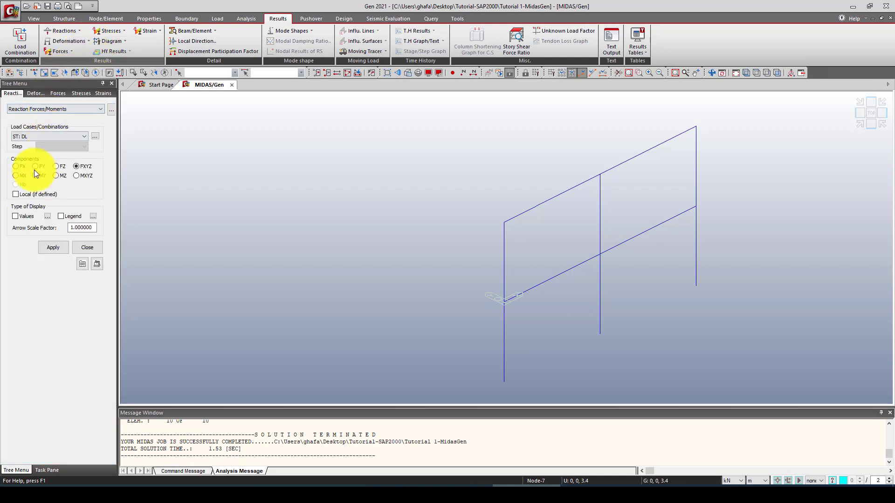
pyautogui.click(46, 110)
pyautogui.click(45, 111)
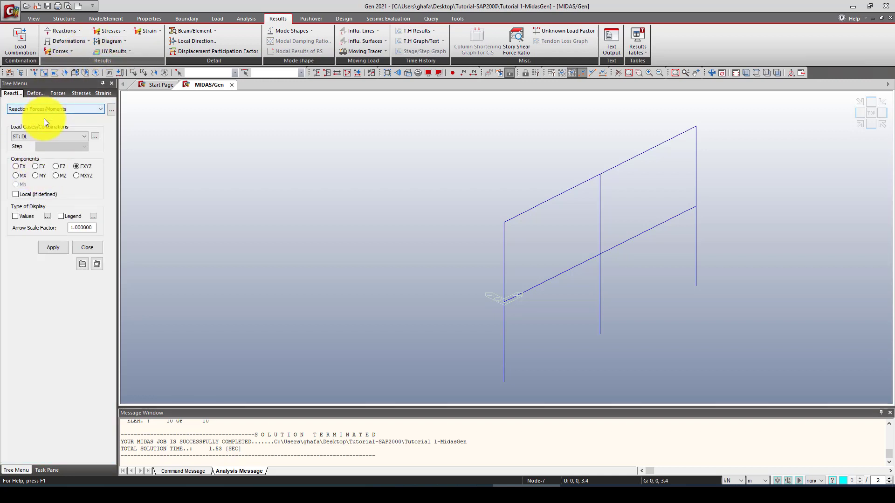
pyautogui.click(32, 136)
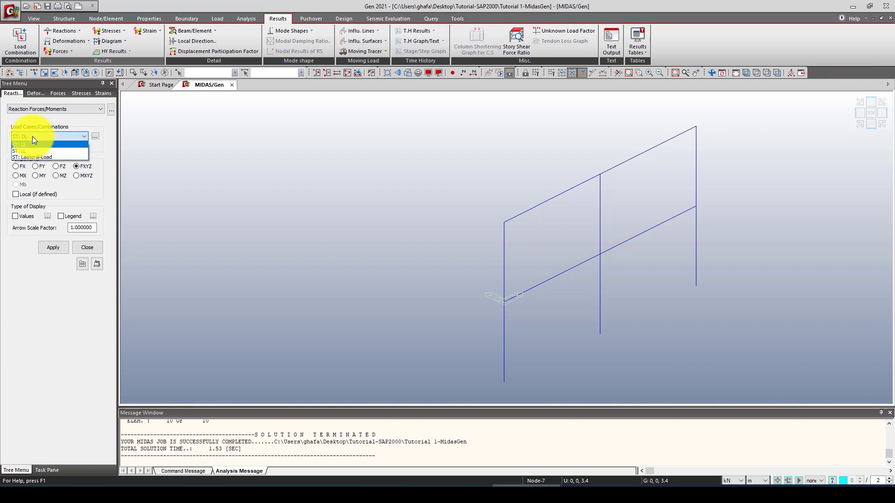
pyautogui.click(33, 145)
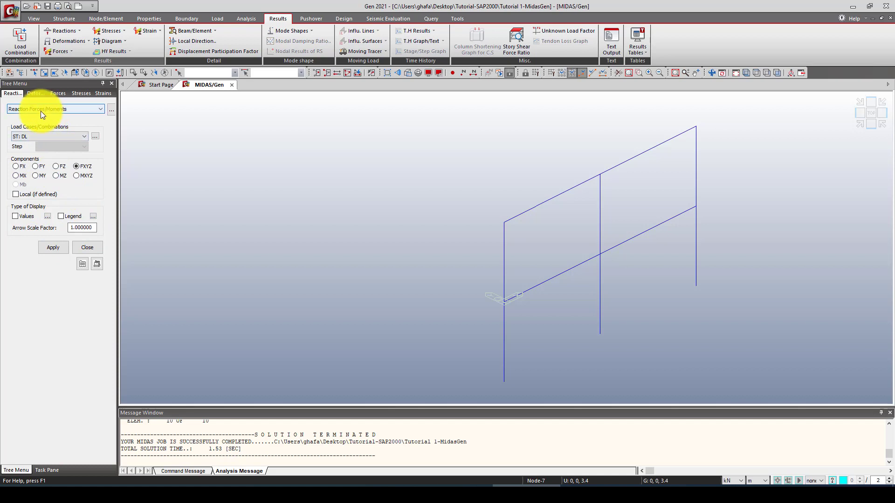
pyautogui.click(40, 136)
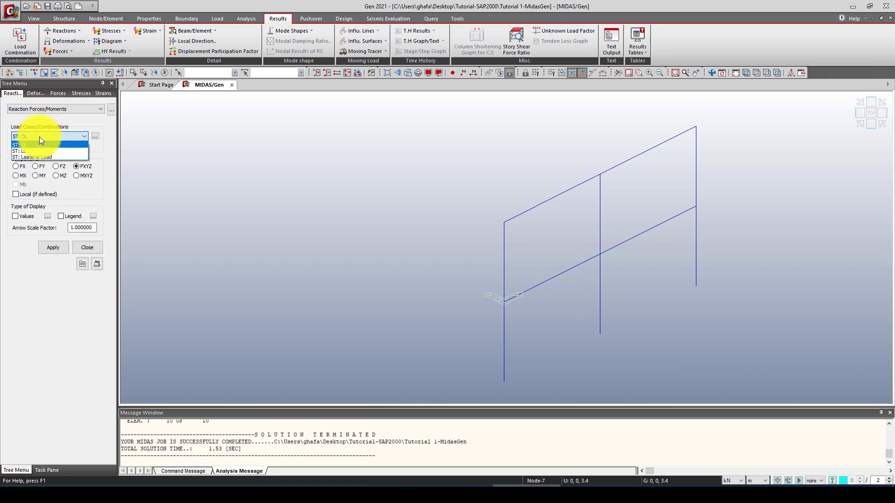
pyautogui.click(35, 151)
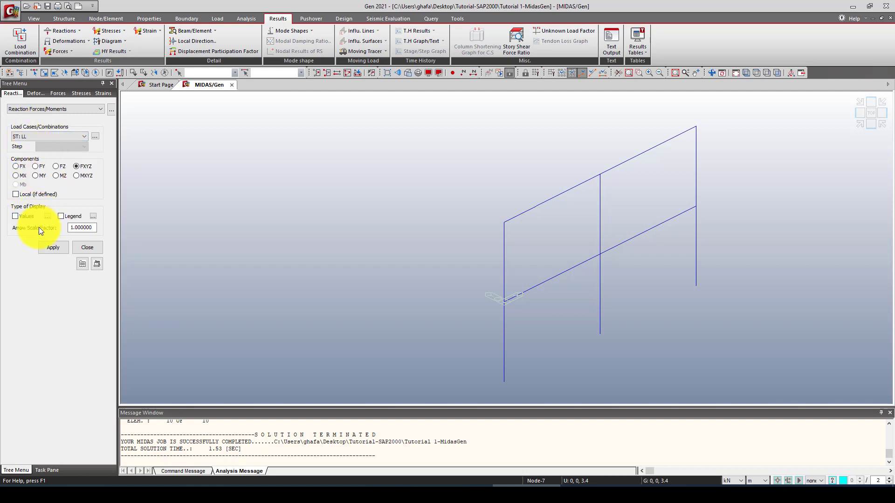
pyautogui.click(77, 166)
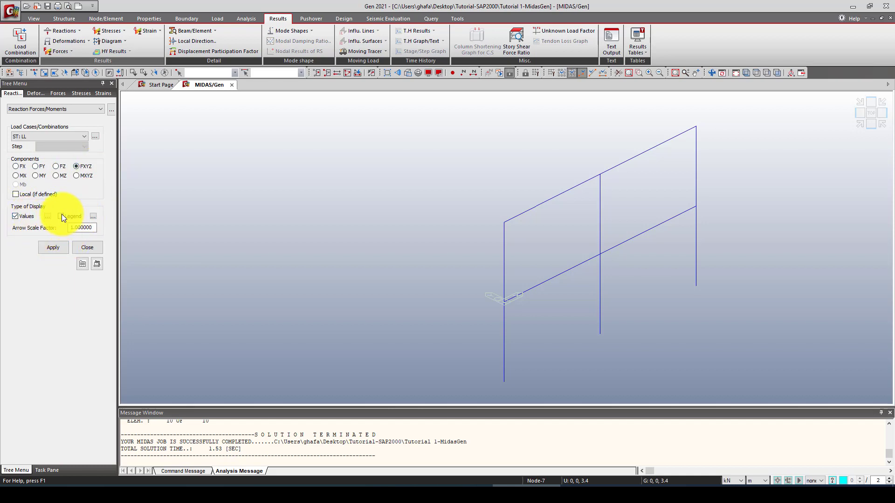
pyautogui.click(54, 248)
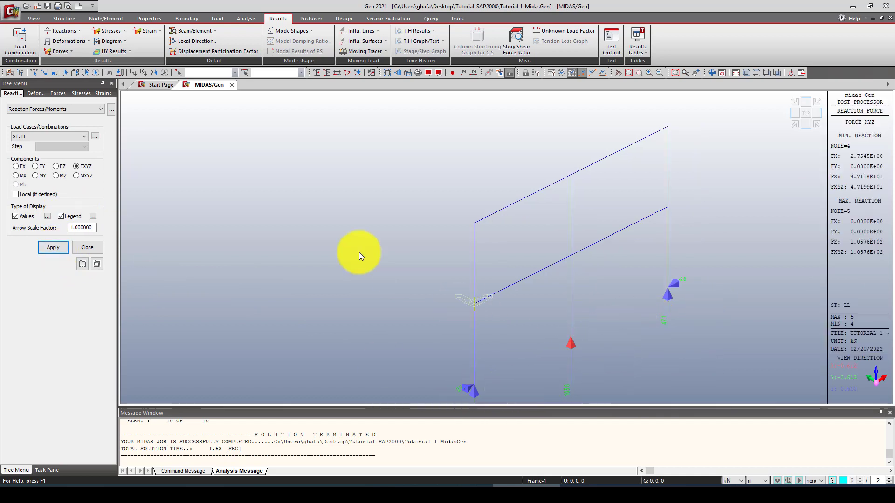
# Step: Display the My beam diagrams for load case LL with line fill, contour, values and legend, viewed from the front
pyautogui.click(54, 92)
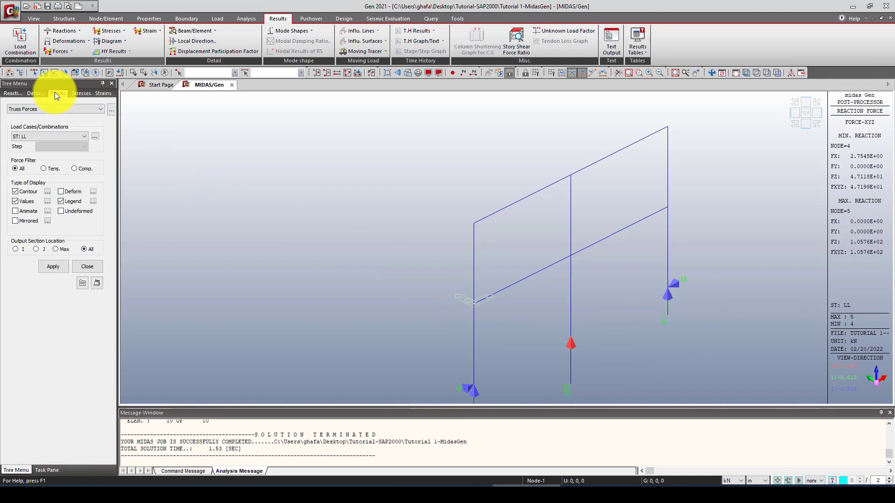
pyautogui.click(44, 108)
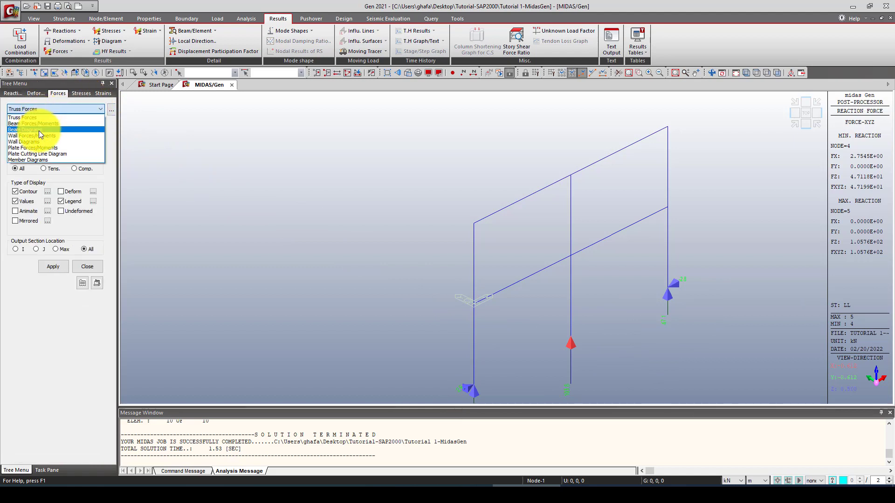
pyautogui.click(39, 134)
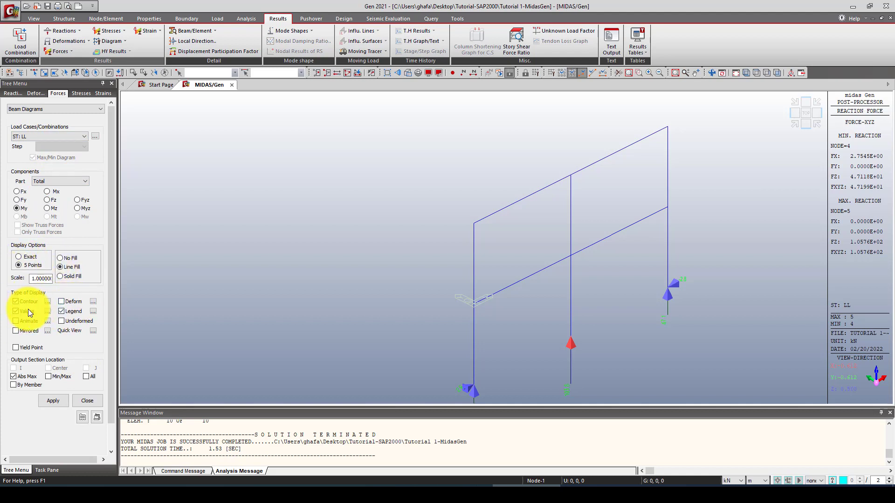
pyautogui.click(58, 402)
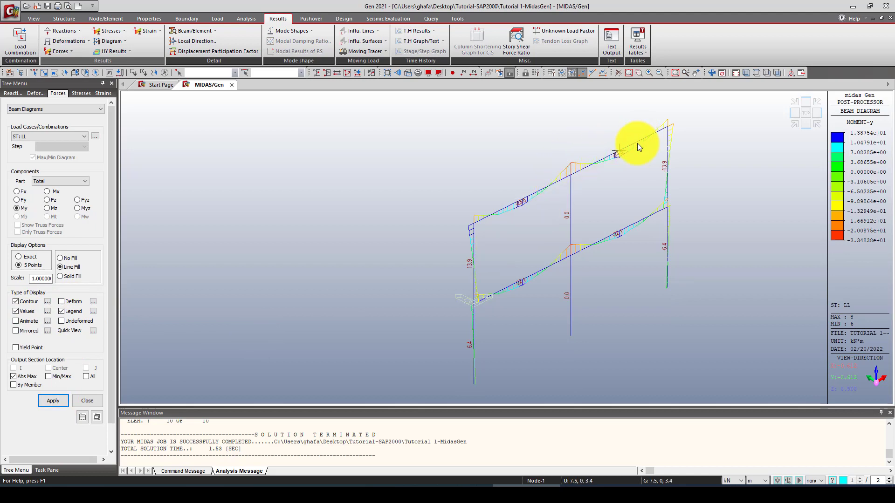
pyautogui.click(805, 124)
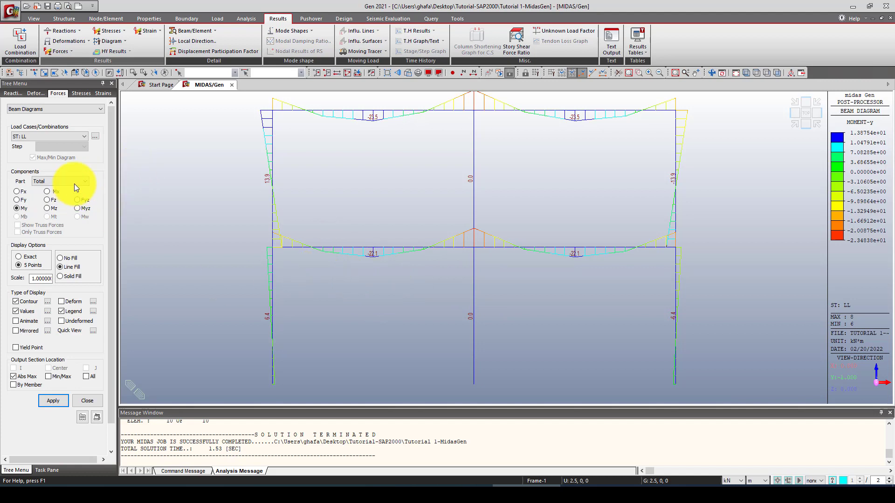
# Step: Display the maximum combined beam stresses for load case Laateral-Load, and show the members with their section shapes
pyautogui.click(52, 109)
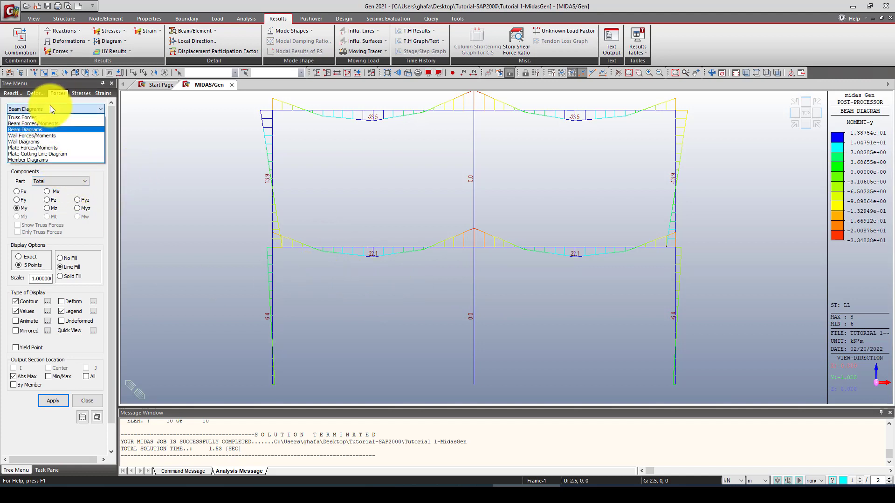
pyautogui.click(50, 108)
pyautogui.click(81, 92)
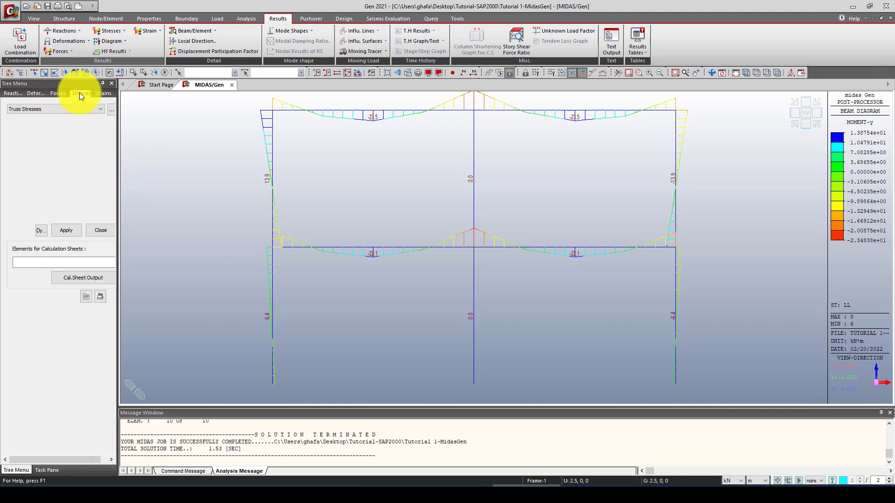
pyautogui.click(64, 110)
pyautogui.click(57, 123)
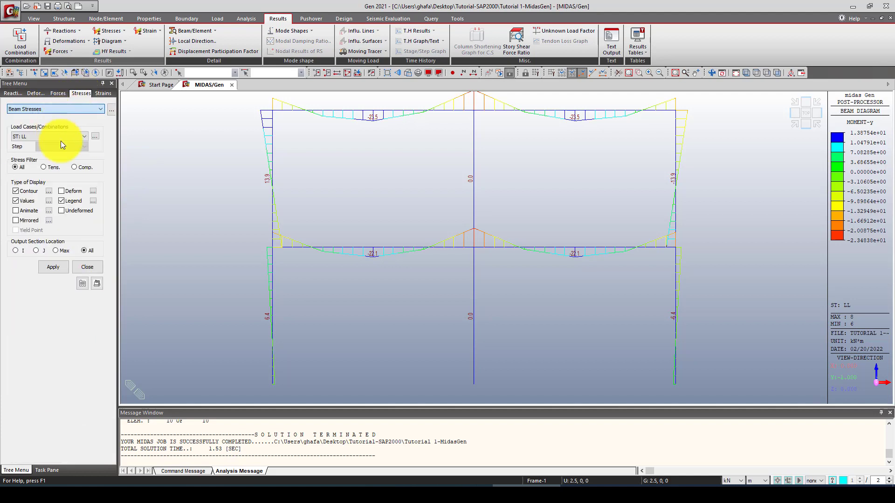
pyautogui.click(47, 136)
pyautogui.click(60, 354)
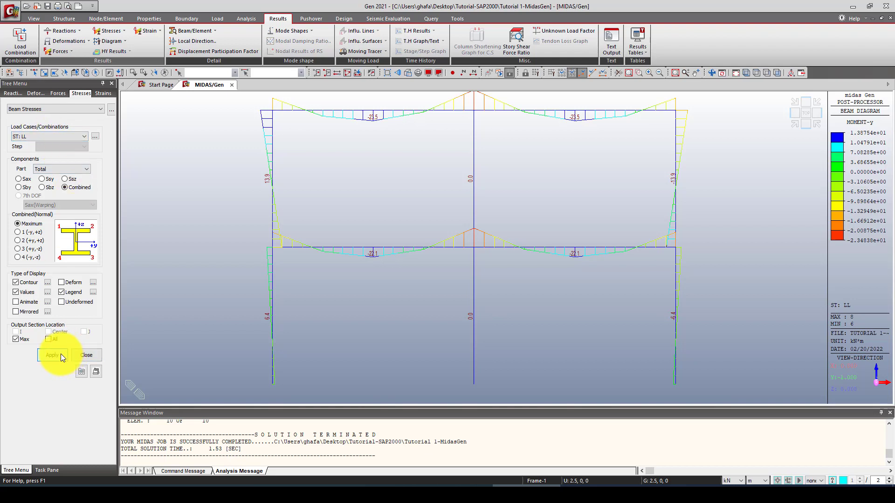
pyautogui.click(35, 135)
pyautogui.click(36, 157)
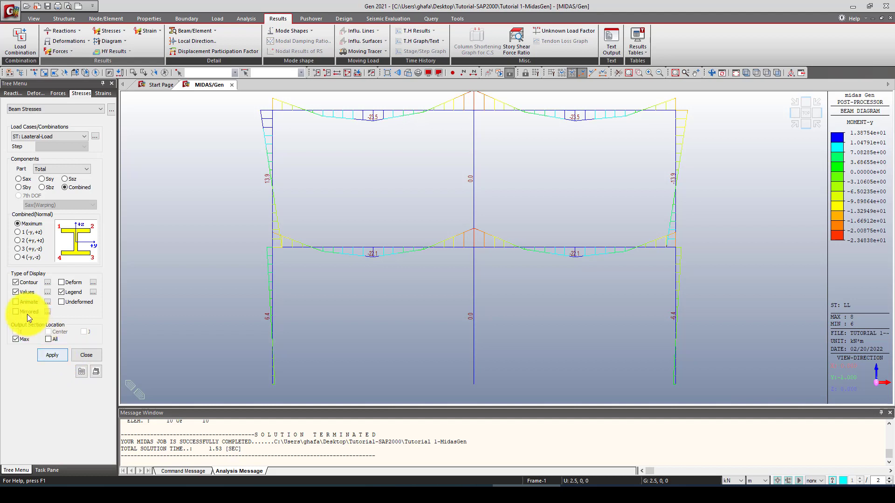
pyautogui.click(53, 355)
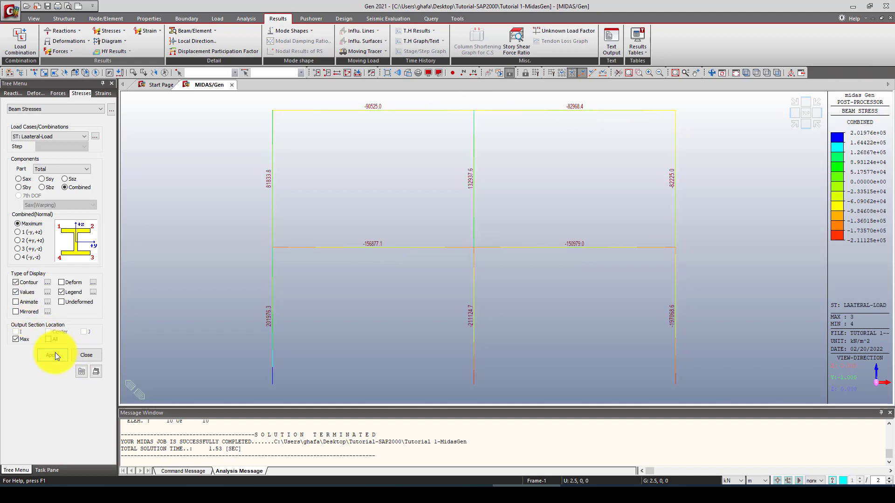
pyautogui.click(409, 72)
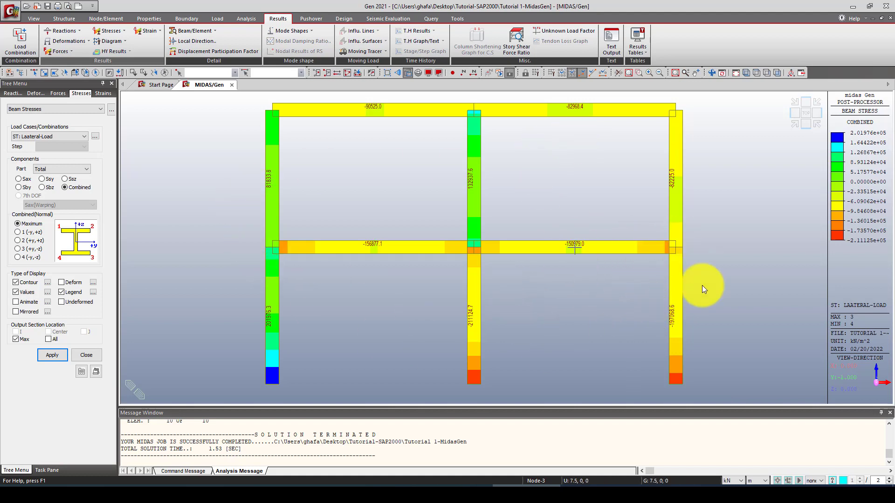
# Step: Display the DXYZ deformed shape of the frame for load case Laateral-Load with values and legend
pyautogui.click(35, 93)
pyautogui.click(41, 136)
pyautogui.click(41, 137)
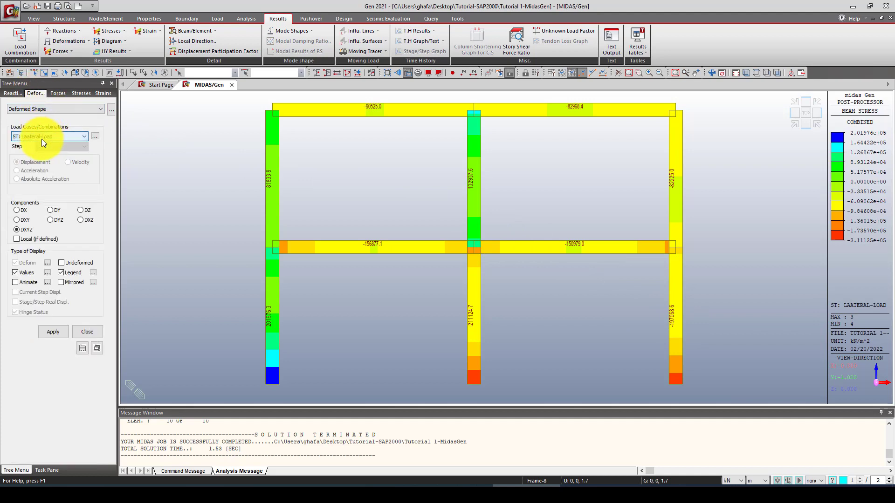
pyautogui.click(36, 136)
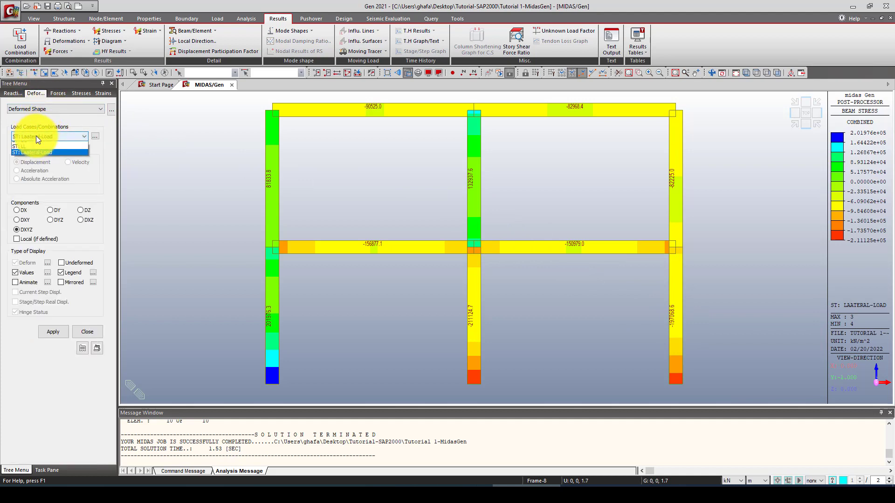
pyautogui.click(58, 197)
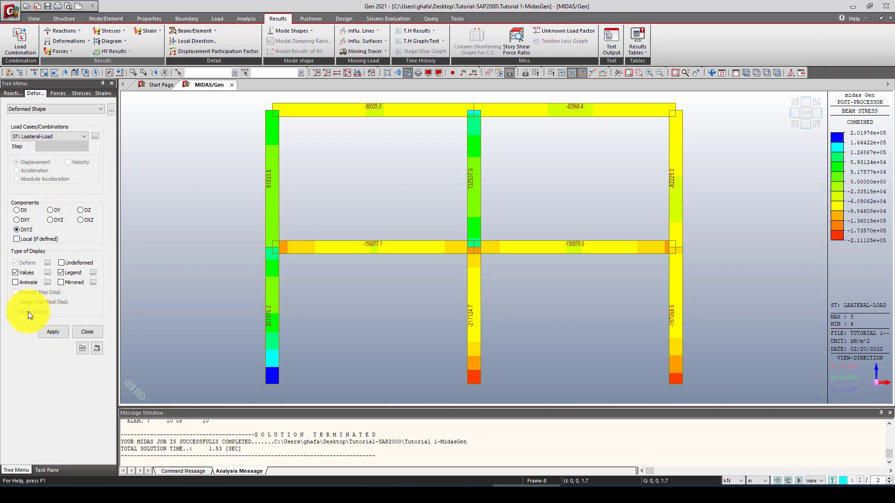
pyautogui.click(53, 332)
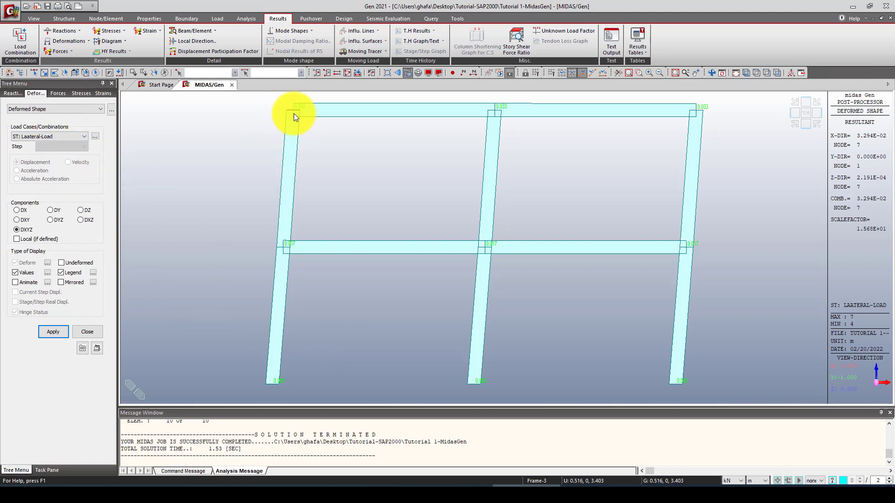
# Step: Query the displacements of roof node 7 at X = 0 under load case Laateral-Load
pyautogui.click(54, 108)
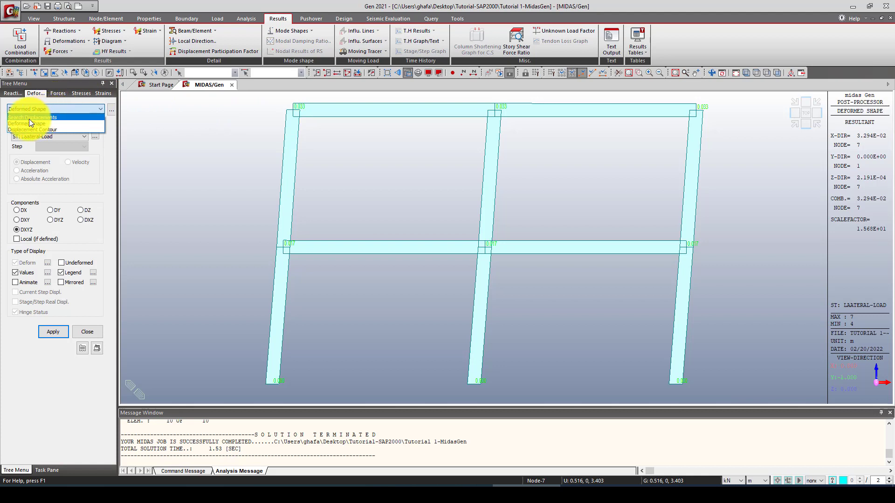
pyautogui.click(52, 117)
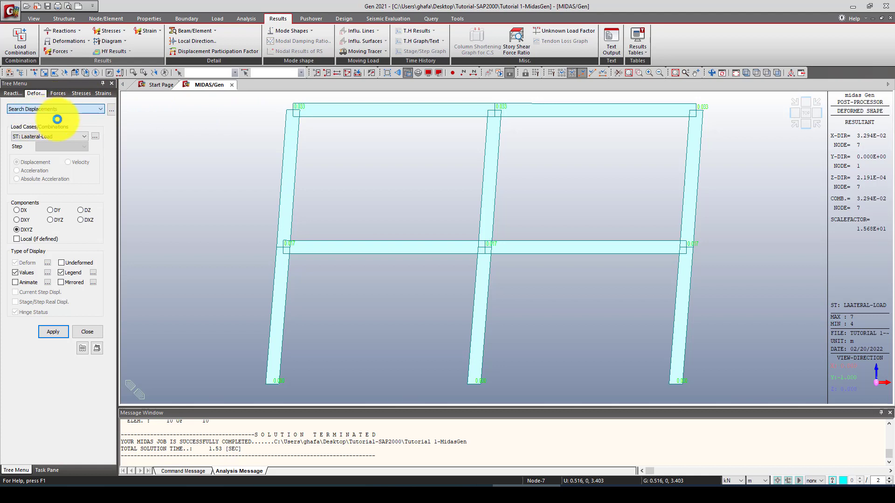
pyautogui.click(305, 111)
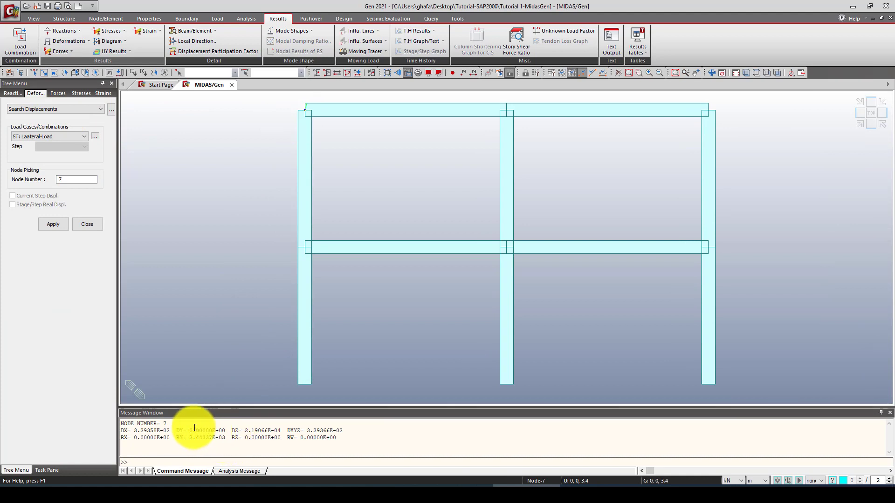
# Step: Set the length unit to mm and query node 7 again to read its resultant DXYZ displacement
pyautogui.click(747, 481)
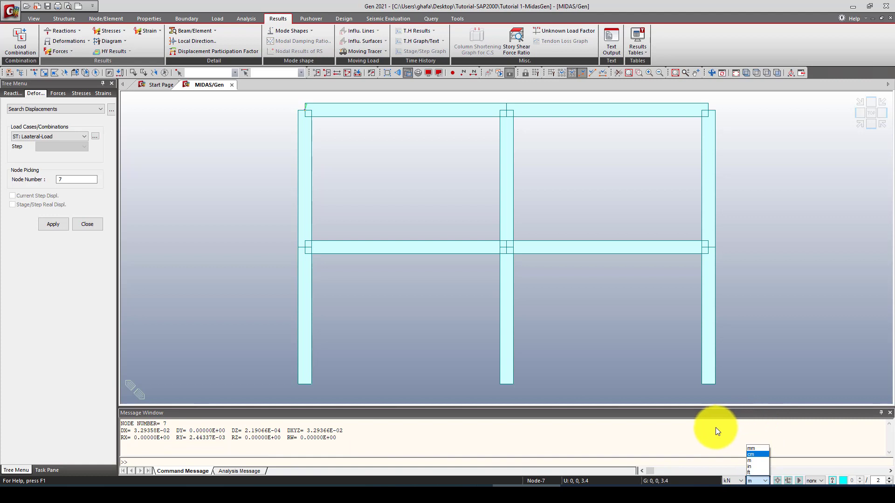
pyautogui.click(760, 461)
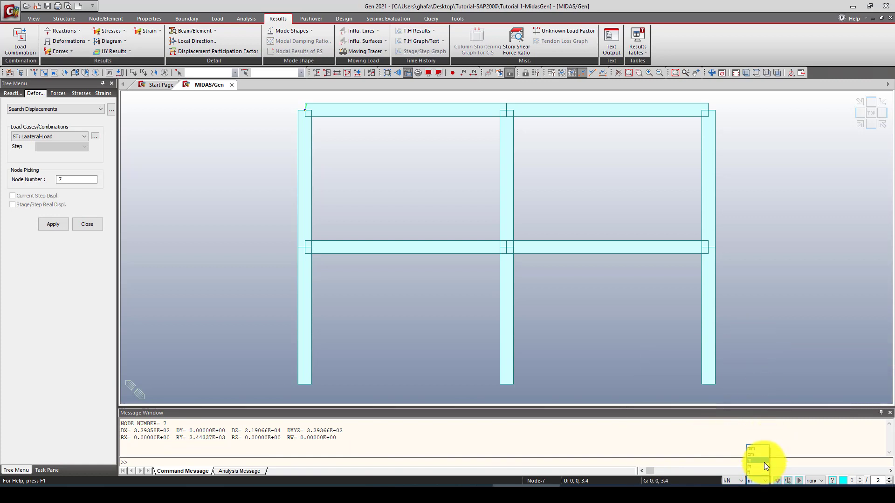
pyautogui.click(761, 448)
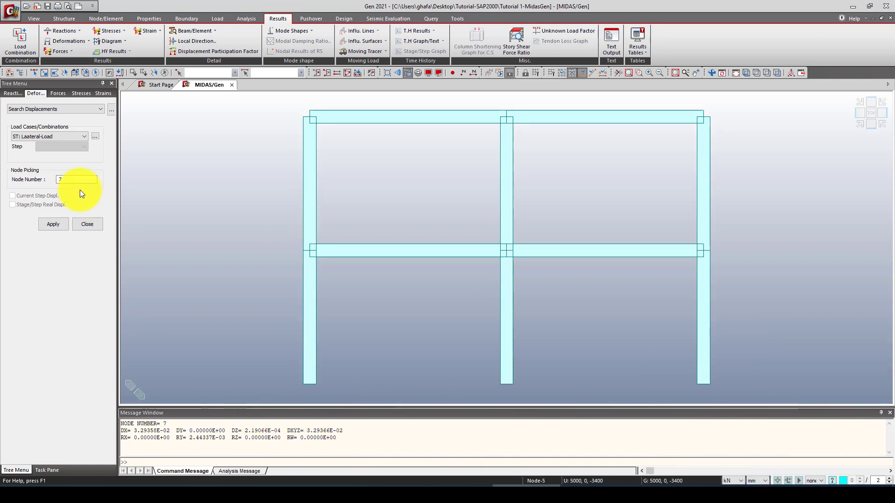
pyautogui.click(309, 117)
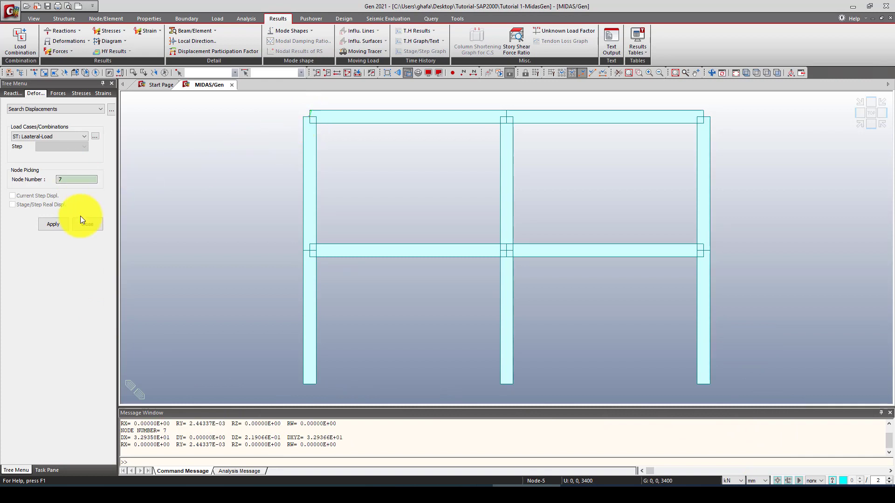
pyautogui.click(53, 224)
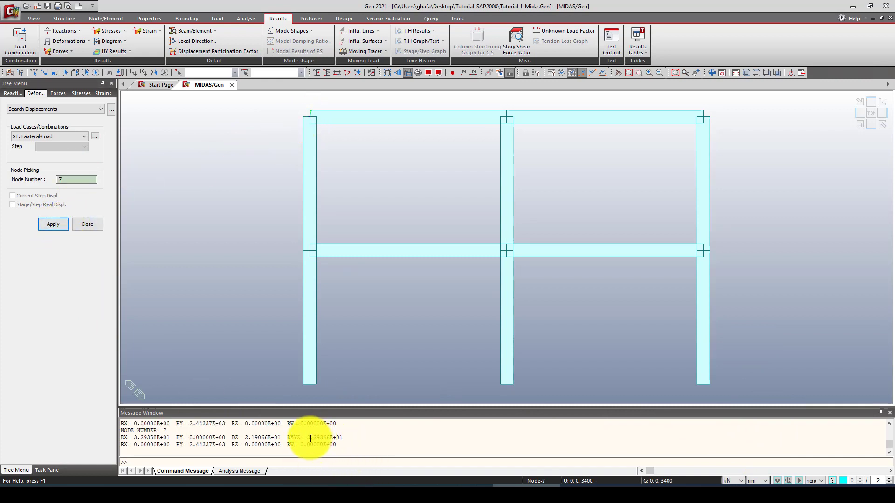
pyautogui.moveTo(307, 438); pyautogui.dragTo(343, 435)
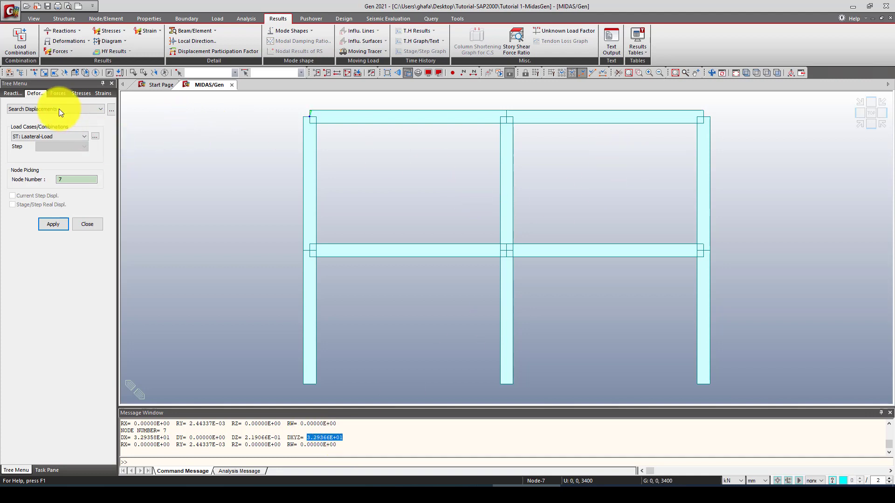
# Step: Display the total plate strain as Stn-xx for load case Laateral-Load and as Max-Shear for load case LL
pyautogui.click(103, 93)
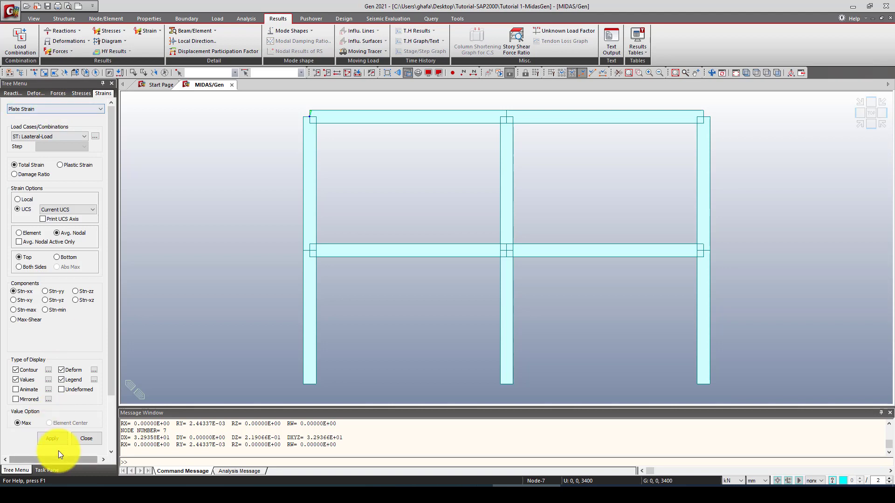
pyautogui.click(52, 437)
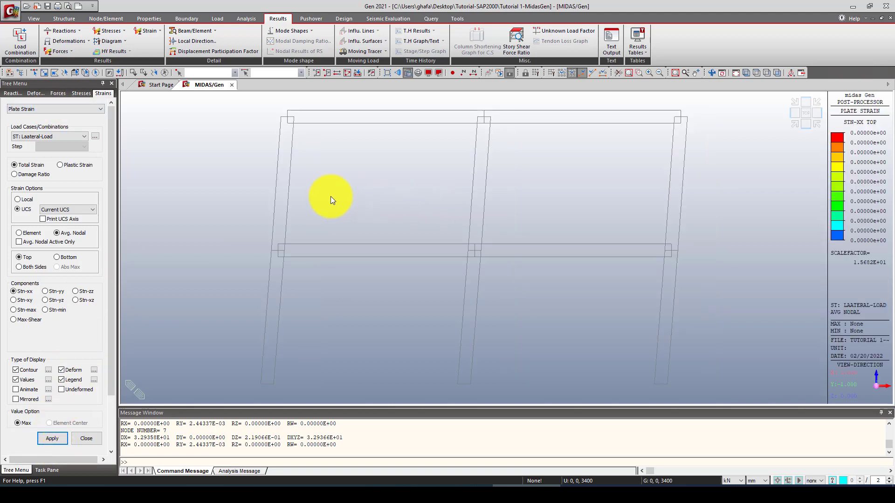
pyautogui.click(52, 135)
pyautogui.click(41, 149)
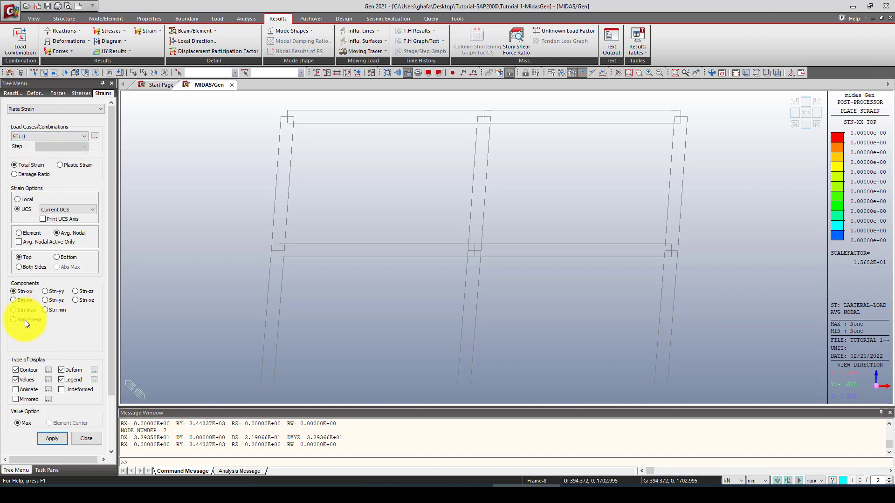
pyautogui.click(53, 437)
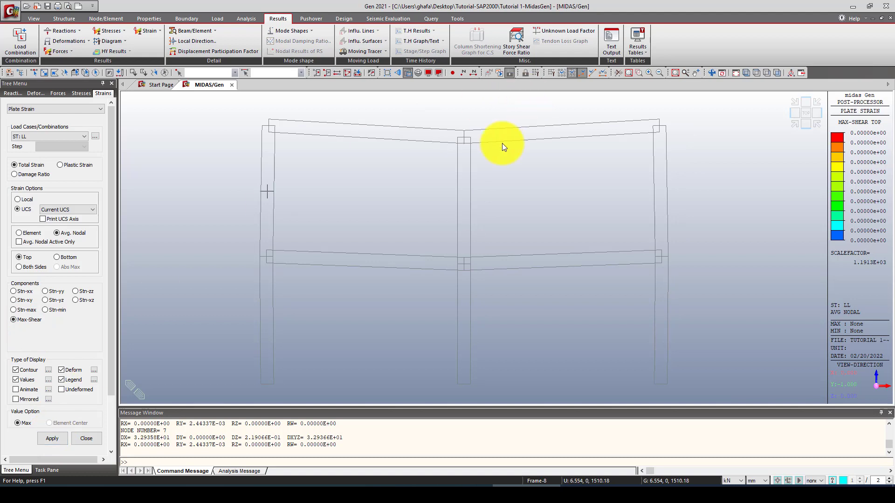
# Step: Switch the frame to wireframe display and show the Stn-xx total solid strain for load case LL
pyautogui.click(407, 73)
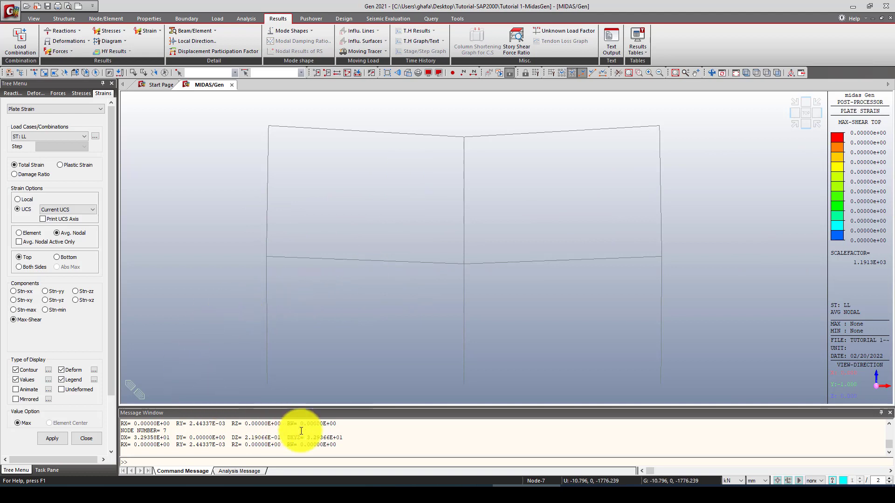
pyautogui.moveTo(304, 437); pyautogui.dragTo(336, 437)
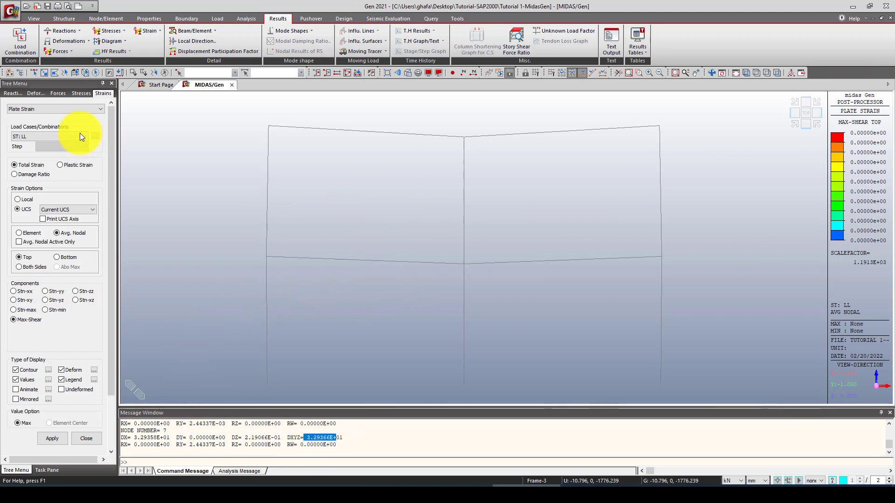
pyautogui.click(58, 108)
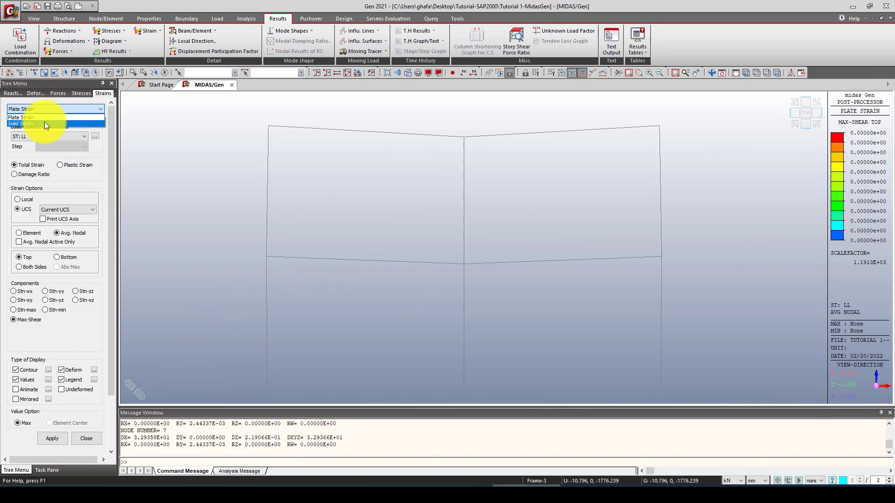
pyautogui.click(44, 122)
pyautogui.click(50, 418)
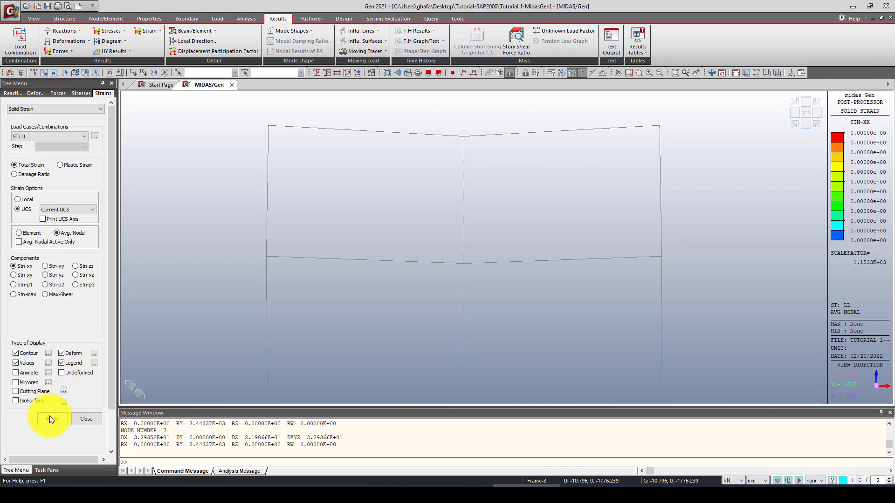
# Step: Display the total beam forces/moments contour for component My under load case LL
pyautogui.click(51, 94)
pyautogui.click(43, 109)
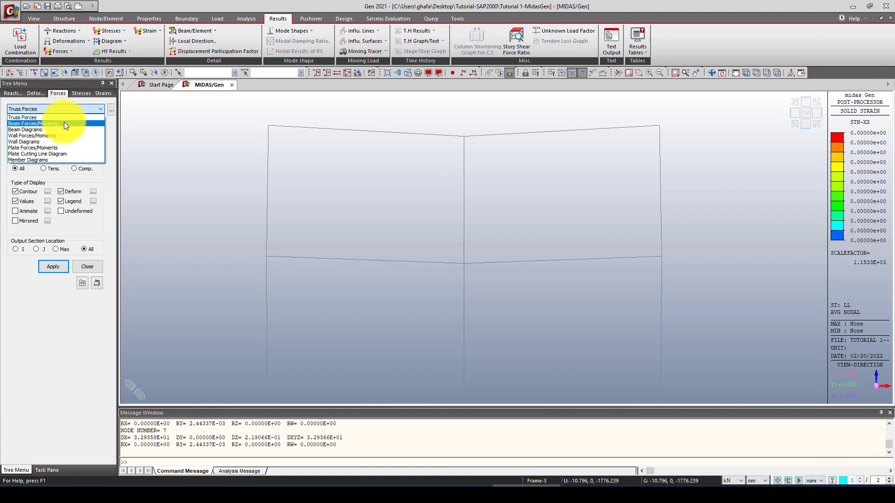
pyautogui.click(65, 122)
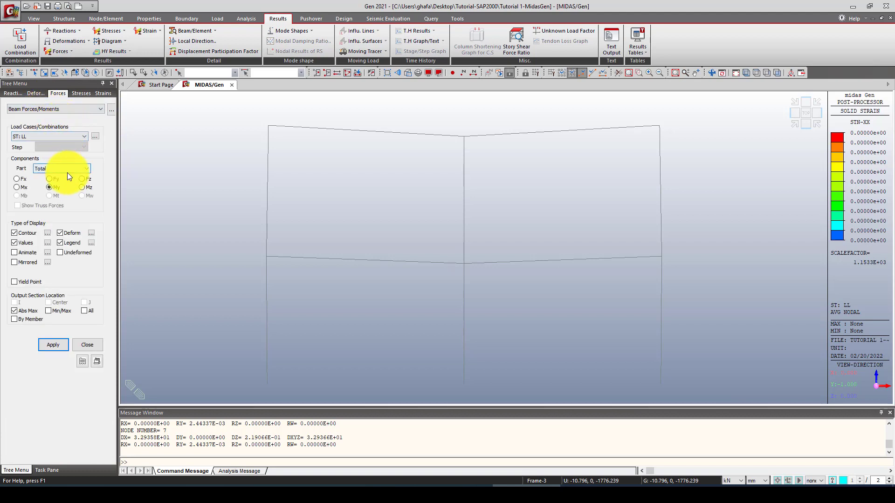
pyautogui.click(52, 345)
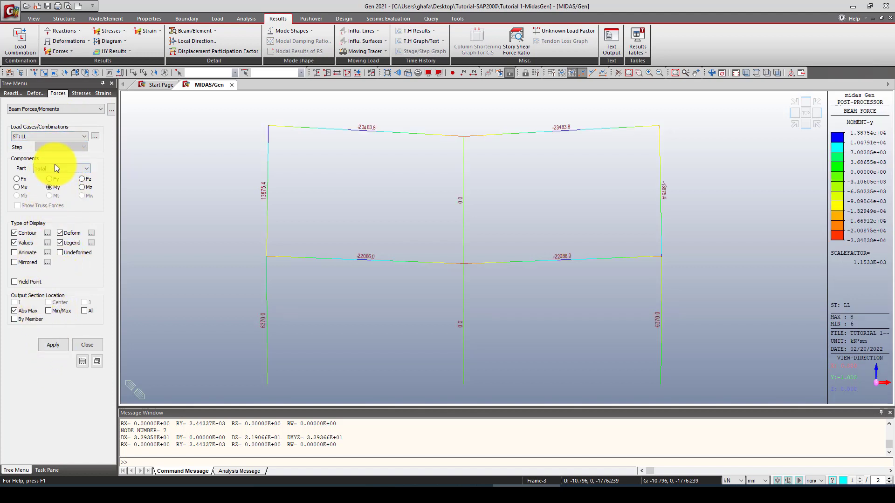
# Step: Display the My beam diagrams for load case Laateral-Load with solid fill
pyautogui.click(51, 108)
pyautogui.click(51, 108)
pyautogui.click(44, 108)
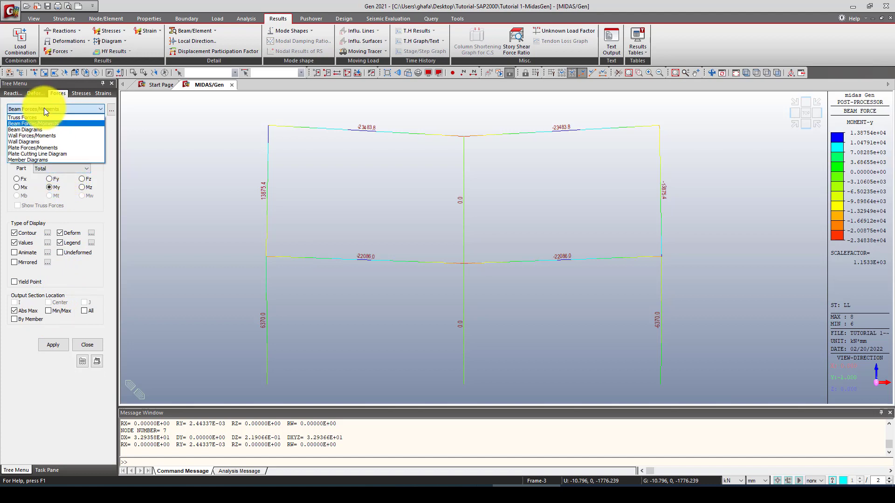
pyautogui.click(45, 129)
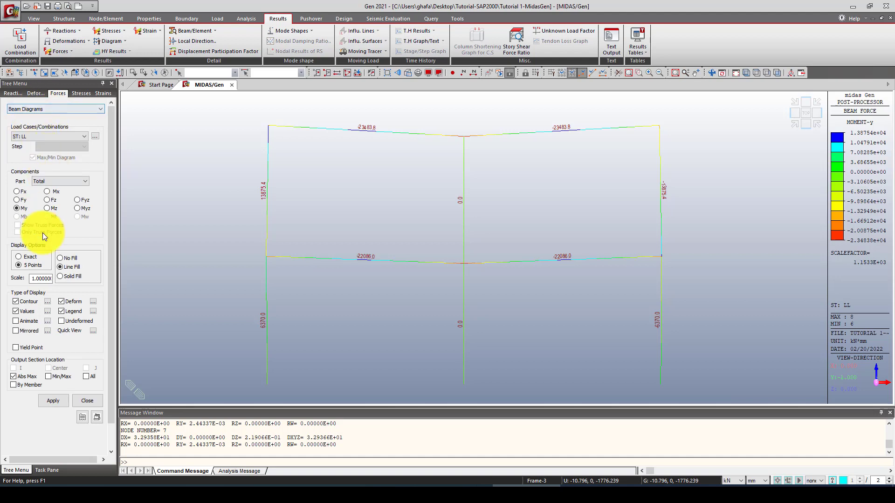
pyautogui.click(28, 140)
pyautogui.click(29, 156)
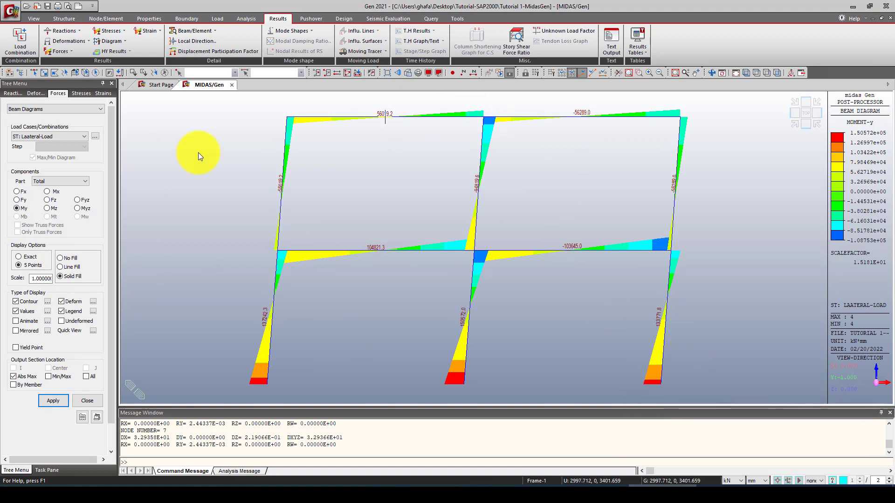
# Step: Set the steel design code to Eurocode3:05 with the Recommended national annex and the beam/column deflection check enabled
pyautogui.click(342, 18)
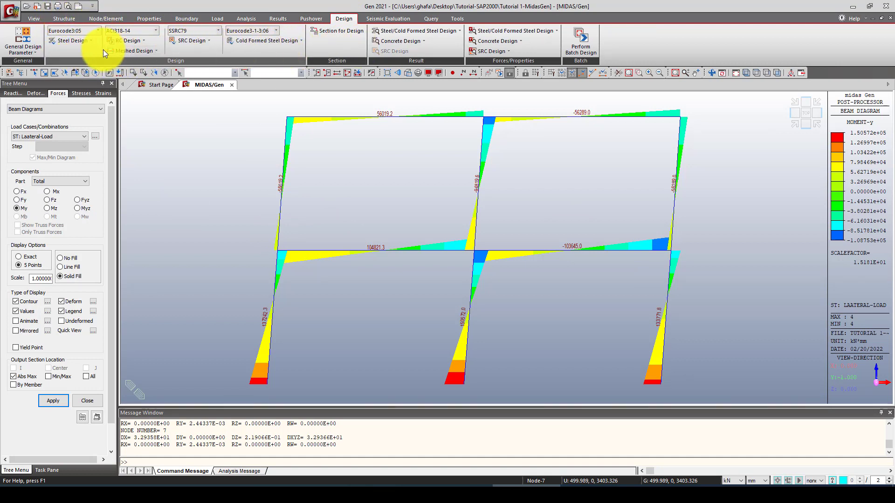
pyautogui.click(72, 40)
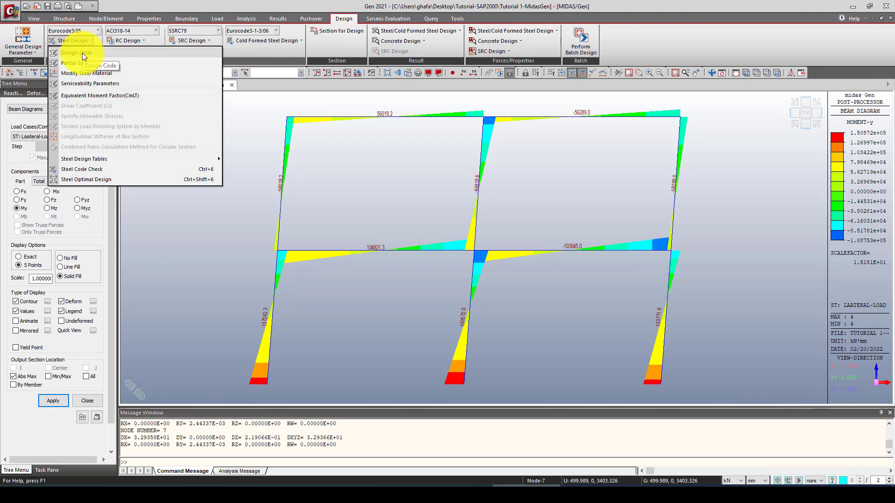
pyautogui.click(82, 52)
pyautogui.moveTo(455, 196); pyautogui.dragTo(419, 180)
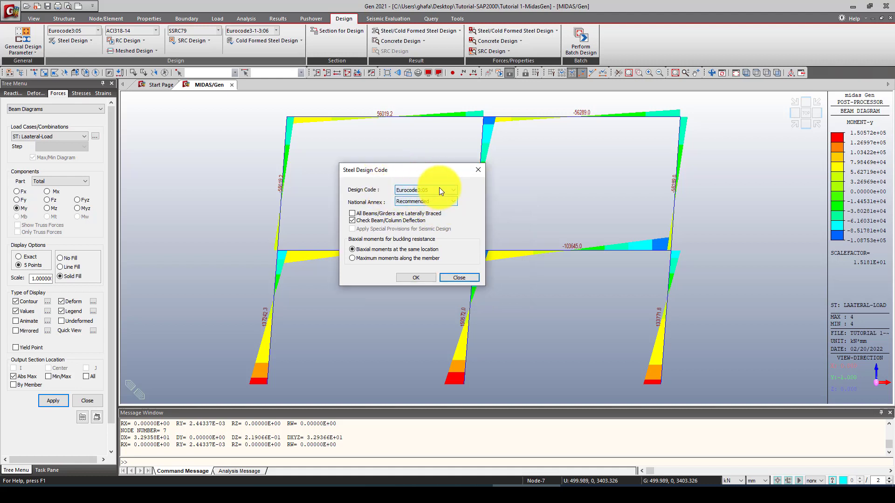
pyautogui.click(403, 186)
pyautogui.click(415, 278)
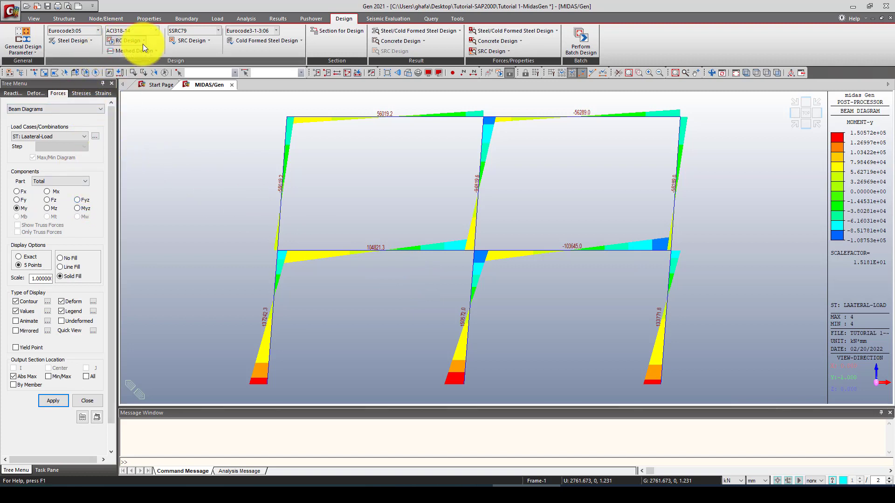
# Step: Try to run the steel code check on the frame members
pyautogui.click(88, 40)
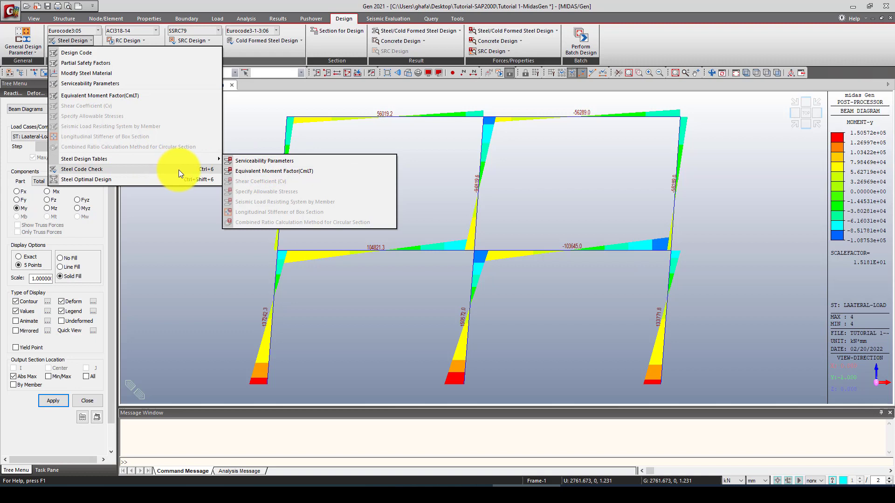
pyautogui.click(73, 169)
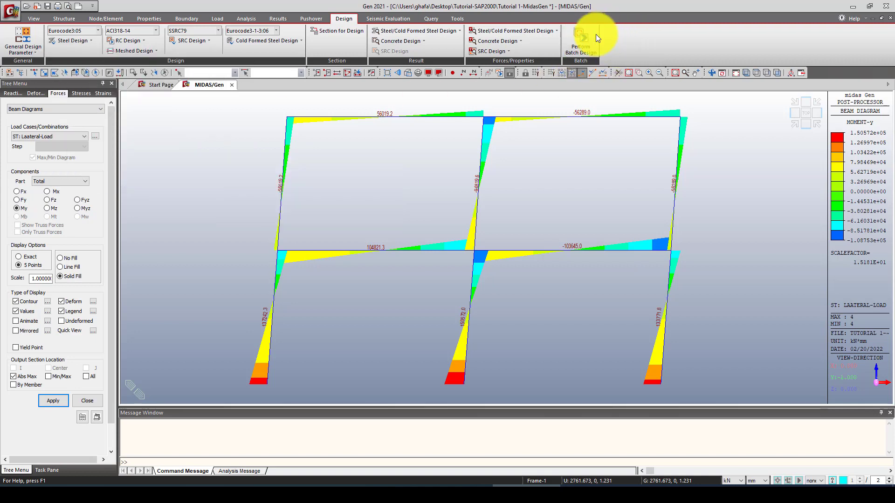